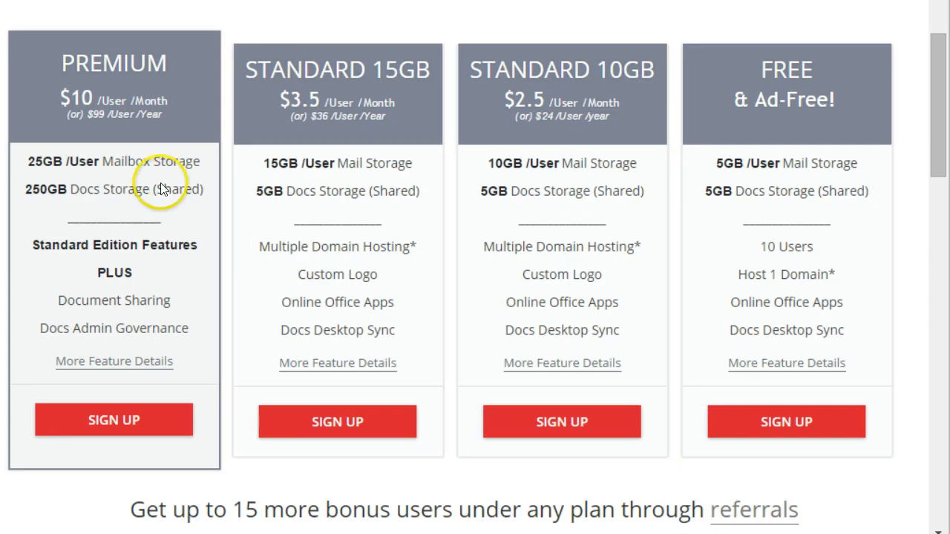
Step: Scroll to Zoho Mail's plan cards and highlight '1 Domain*' under the Free plan
{"action": "scroll", "coordinate": [173, 229], "scroll_direction": "up", "scroll_amount": 3}
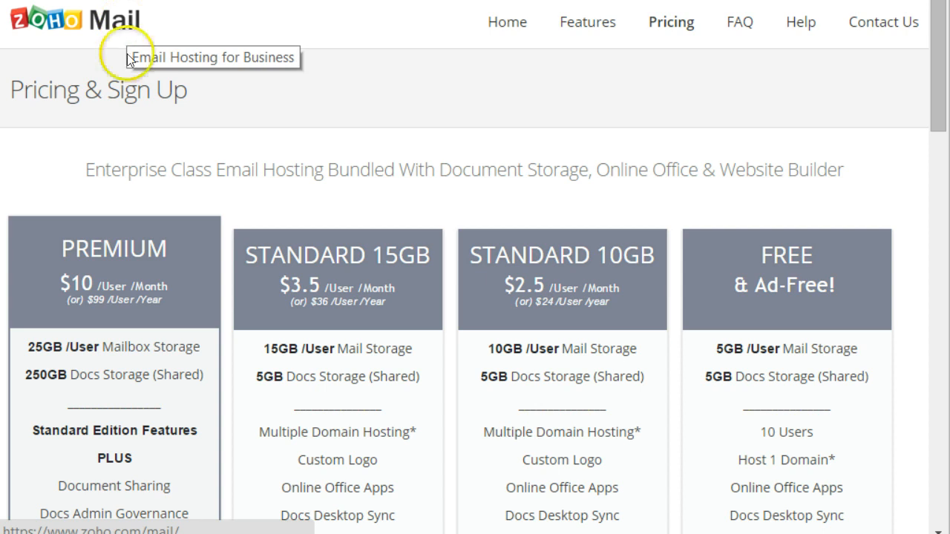
{"action": "scroll", "coordinate": [227, 323], "scroll_direction": "down", "scroll_amount": 3}
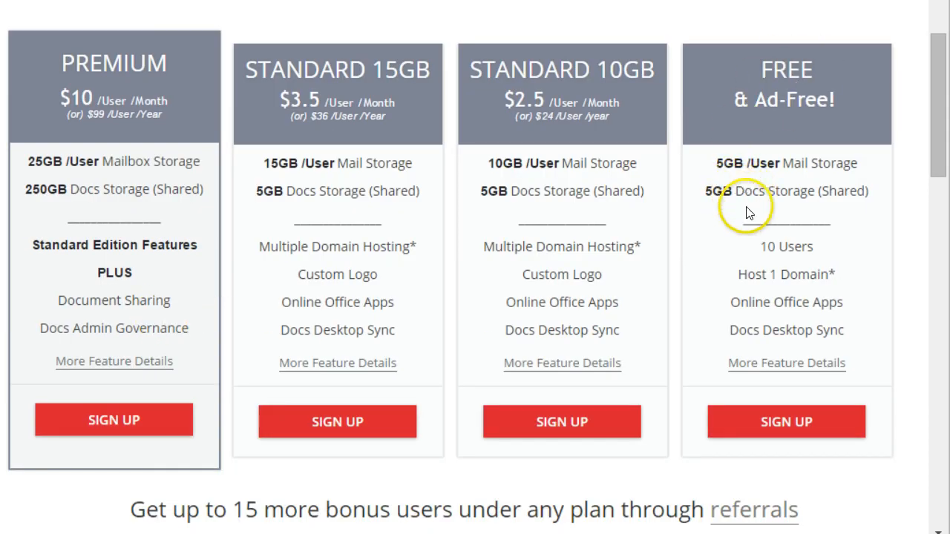
{"action": "left_click", "coordinate": [786, 244]}
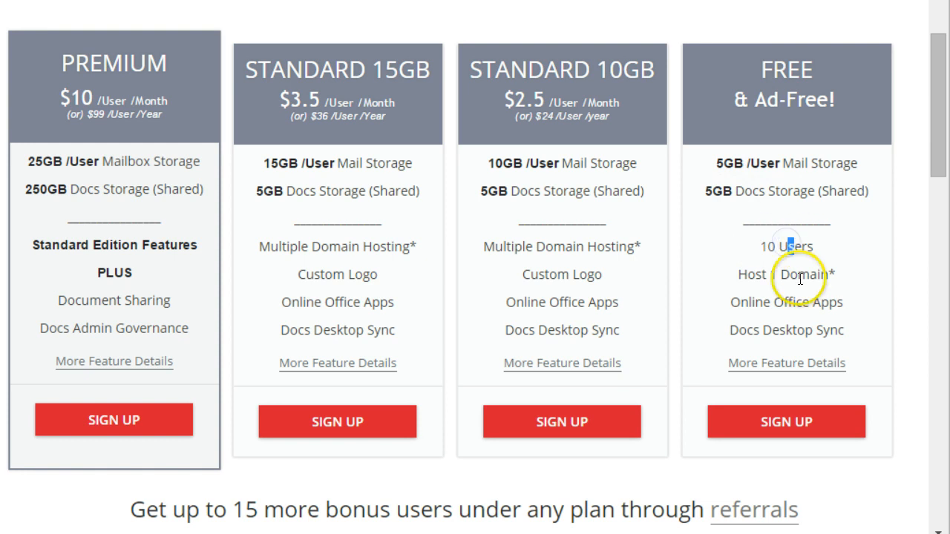
{"action": "left_click_drag", "start_coordinate": [770, 274], "coordinate": [837, 278]}
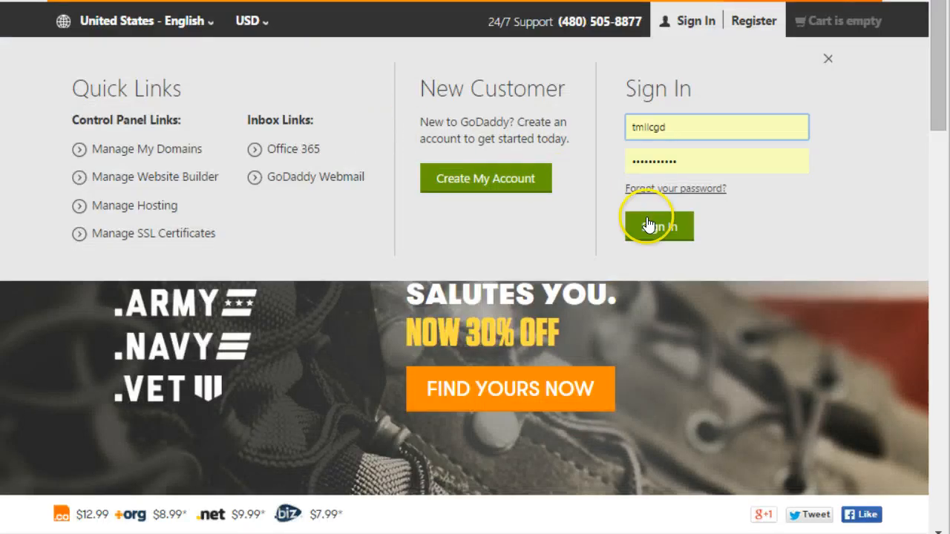
Step: Sign in to GoDaddy, dismiss the survey popup, and launch Domains
{"action": "left_click", "coordinate": [646, 223]}
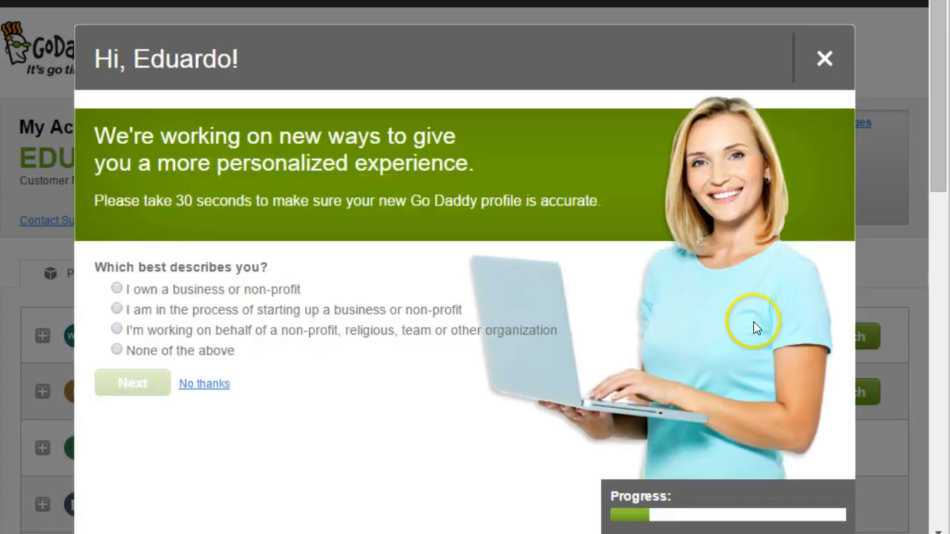
{"action": "left_click", "coordinate": [823, 70]}
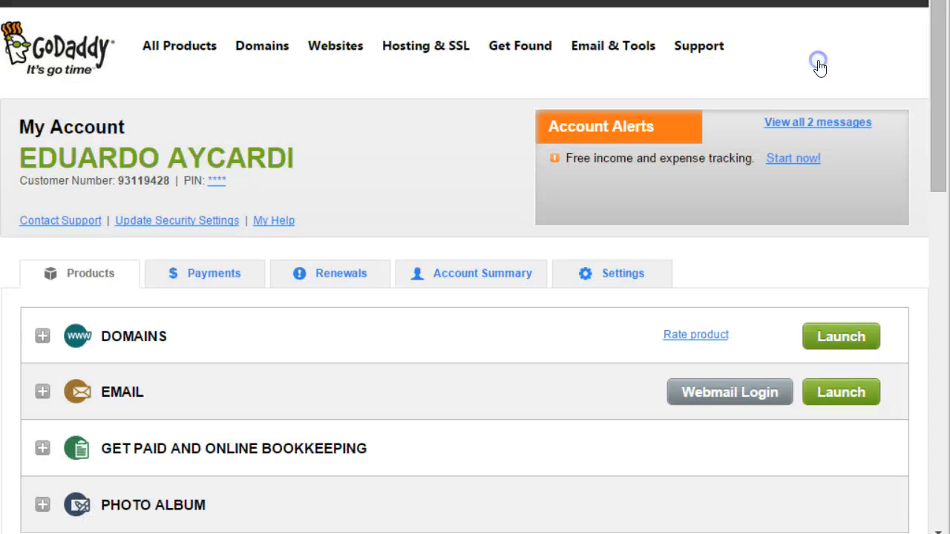
{"action": "left_click", "coordinate": [838, 338]}
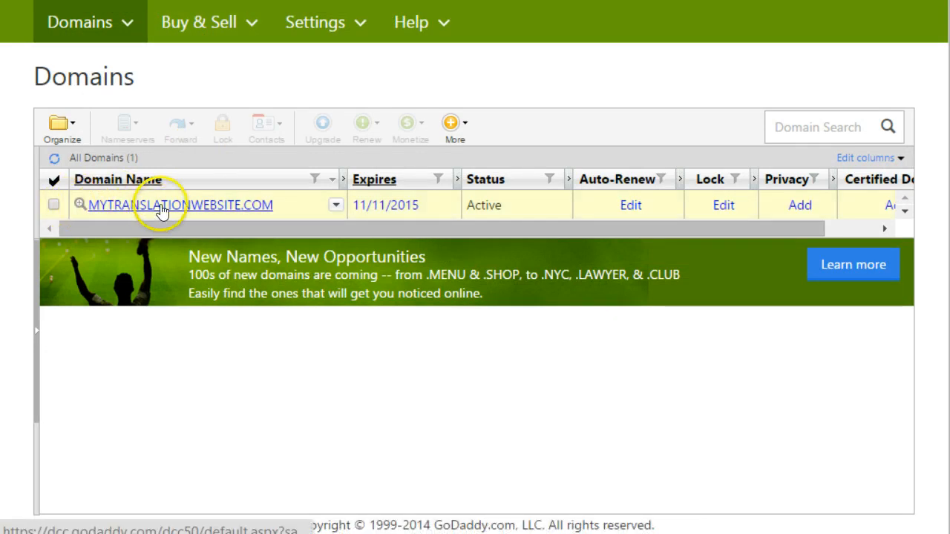
Step: Open mytranslationwebsite.com's DNS Zone File and scroll through its 9 records
{"action": "left_click", "coordinate": [130, 206]}
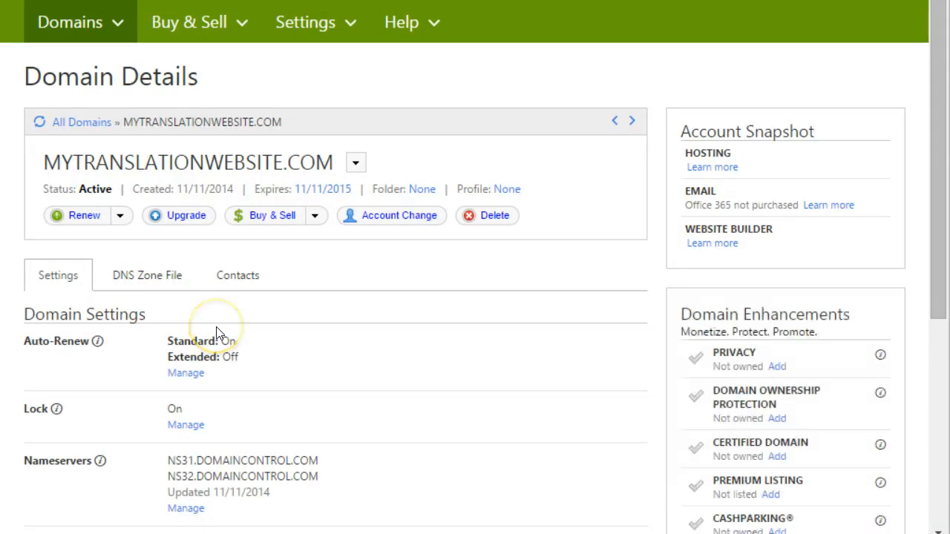
{"action": "scroll", "coordinate": [216, 333], "scroll_direction": "down", "scroll_amount": 2}
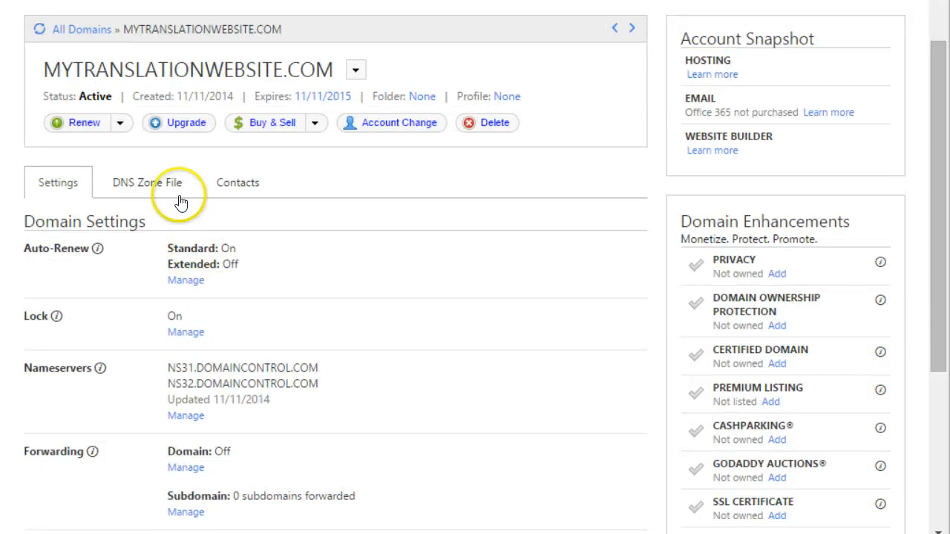
{"action": "left_click", "coordinate": [147, 185]}
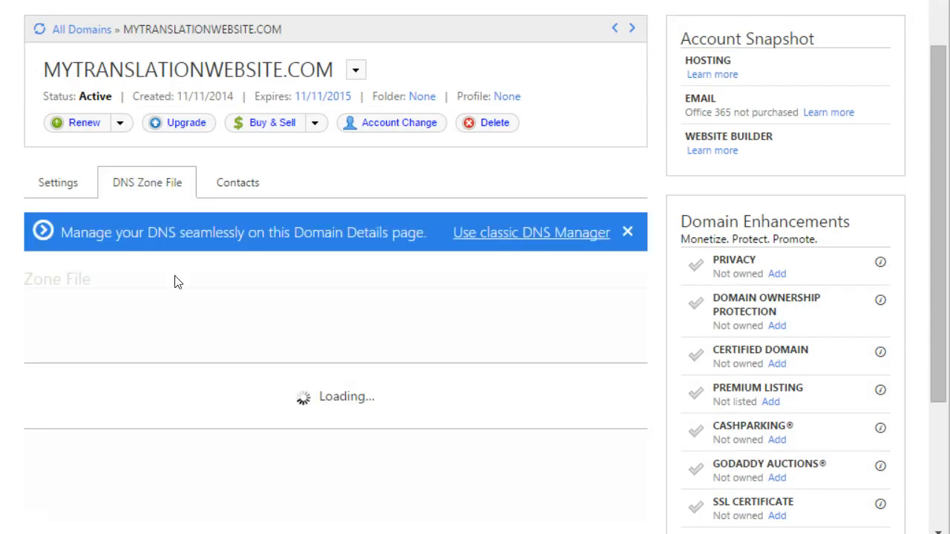
{"action": "left_click", "coordinate": [141, 207]}
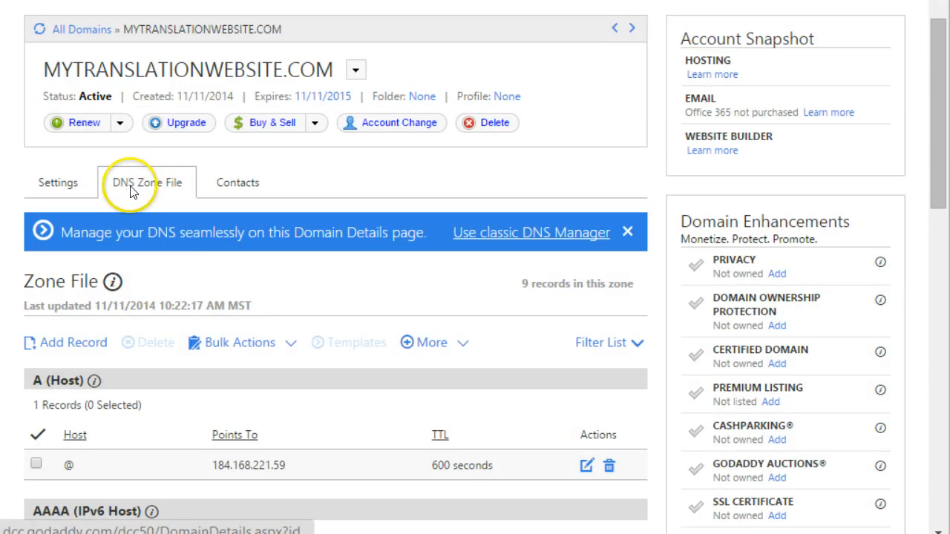
{"action": "scroll", "coordinate": [184, 316], "scroll_direction": "down", "scroll_amount": 2}
{"action": "scroll", "coordinate": [186, 316], "scroll_direction": "down", "scroll_amount": 2}
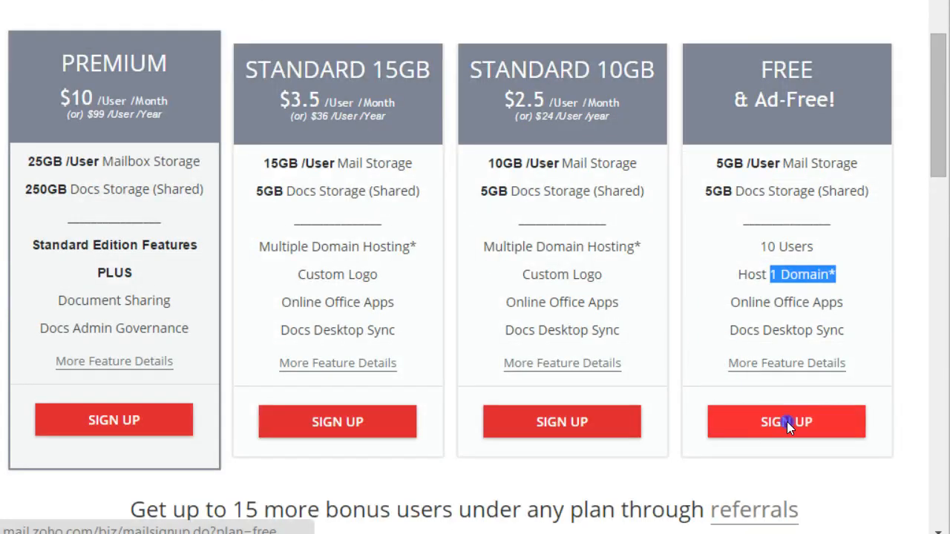
Step: Start the Free plan sign-up and enter mytranslationwebsite.com as the existing domain
{"action": "left_click", "coordinate": [785, 421]}
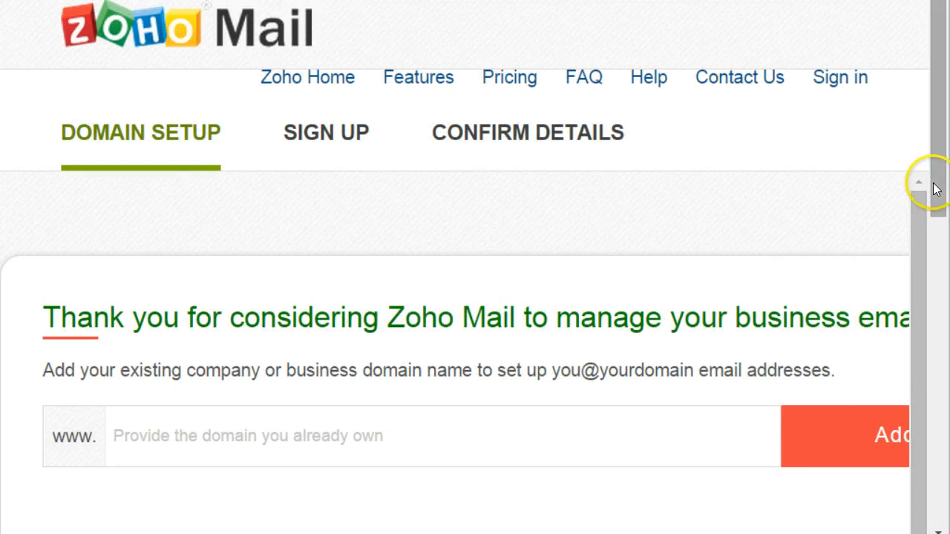
{"action": "left_click_drag", "start_coordinate": [933, 184], "coordinate": [941, 201]}
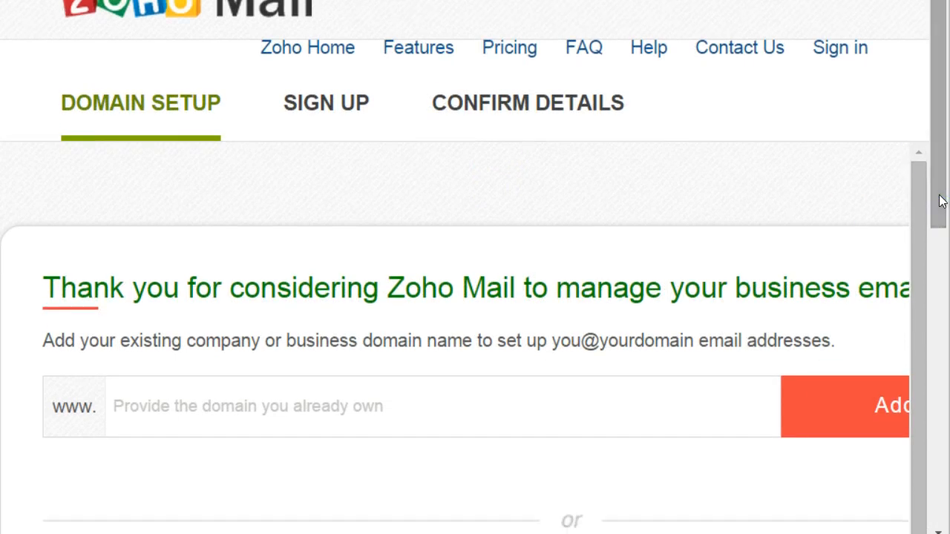
{"action": "key", "text": "ctrl+minus"}
{"action": "key", "text": "ctrl+minus"}
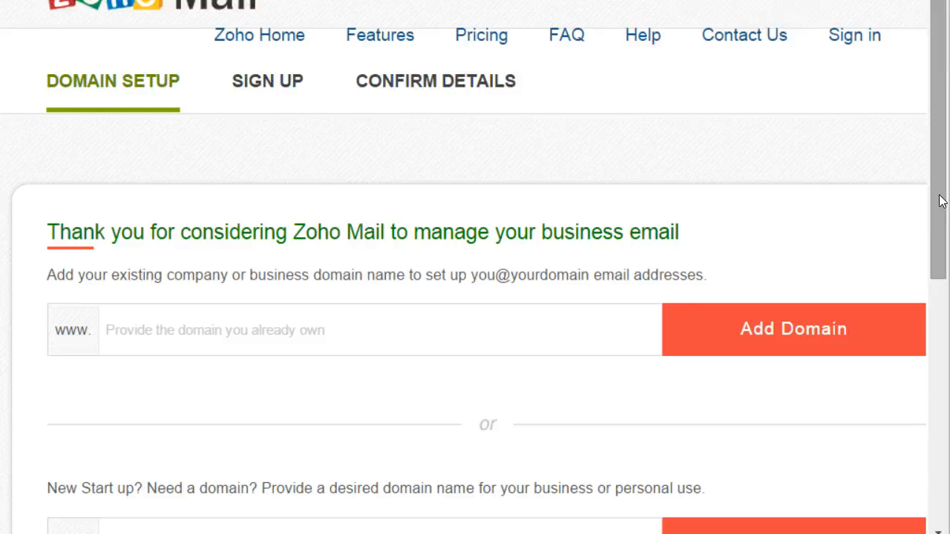
{"action": "left_click", "coordinate": [273, 344]}
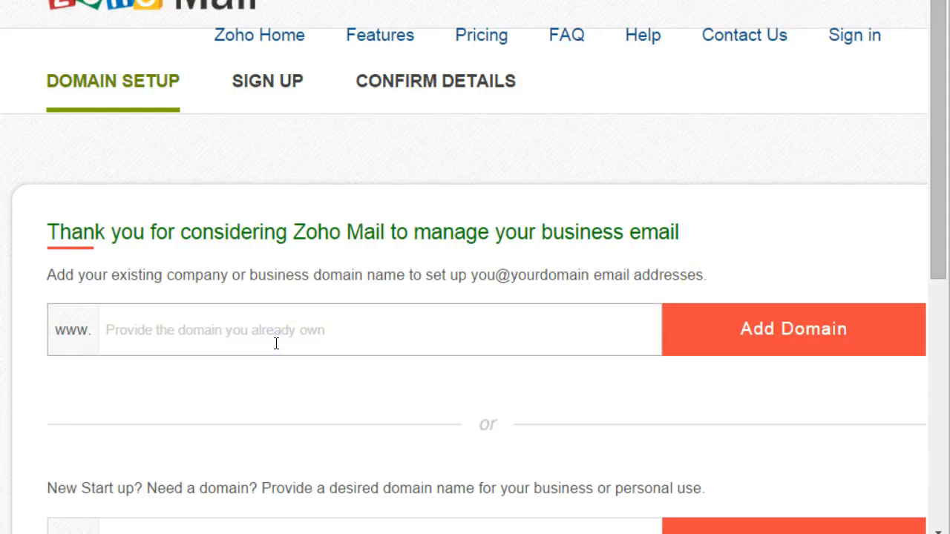
{"action": "type", "text": "mytranslation"}
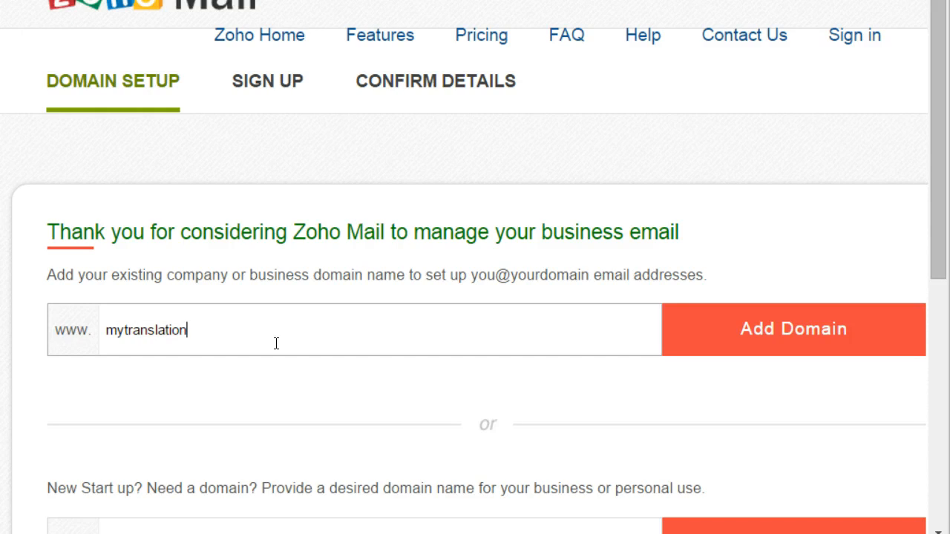
{"action": "type", "text": "website.com"}
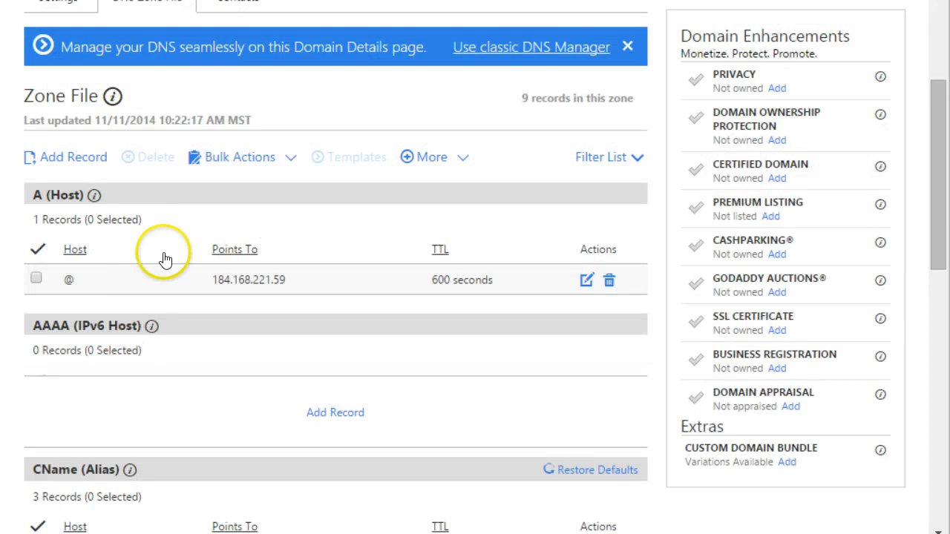
Step: Copy the domain name from GoDaddy, paste it over the entry, and add the domain
{"action": "scroll", "coordinate": [193, 238], "scroll_direction": "up", "scroll_amount": 4}
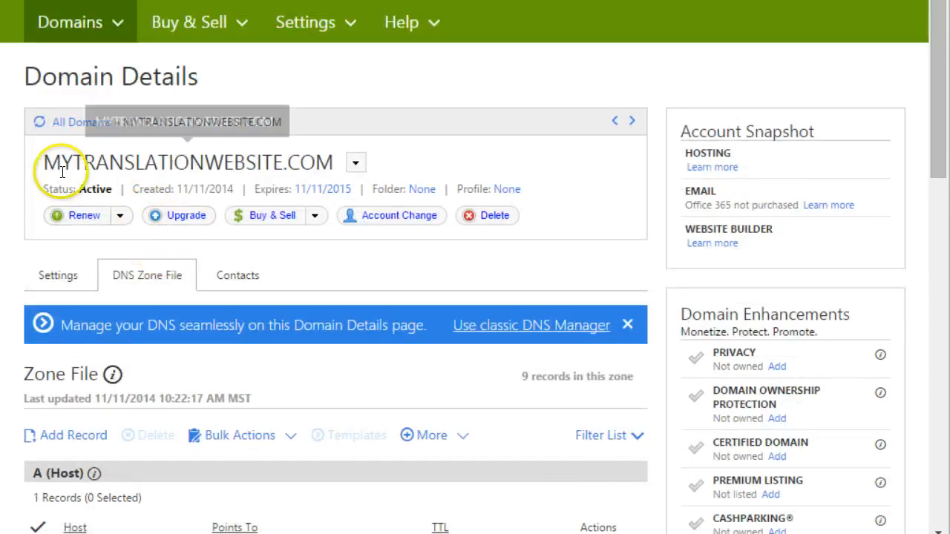
{"action": "left_click_drag", "start_coordinate": [42, 162], "coordinate": [329, 158]}
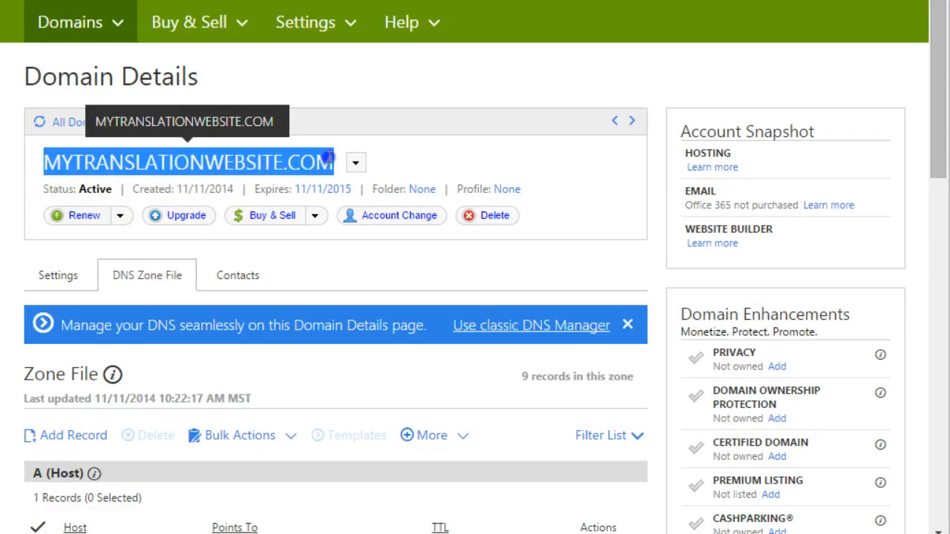
{"action": "right_click", "coordinate": [312, 159]}
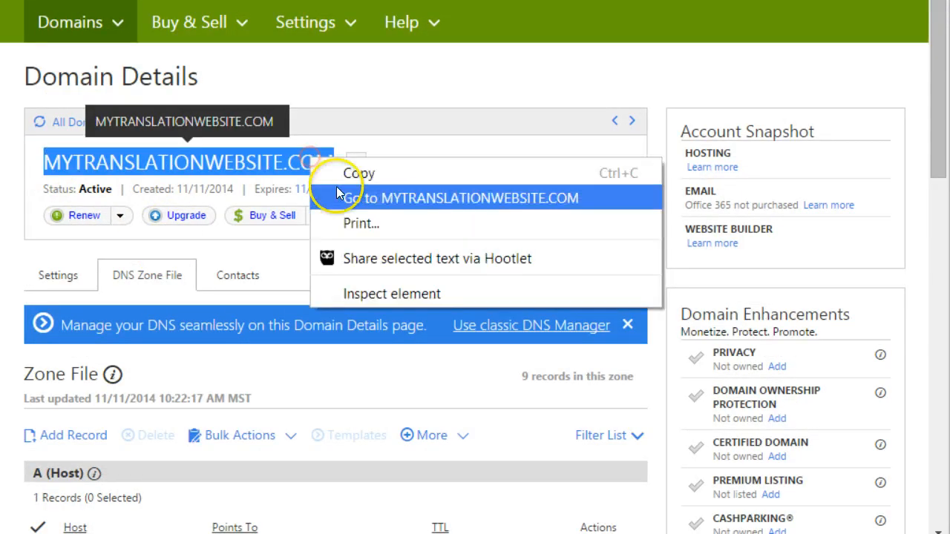
{"action": "left_click", "coordinate": [380, 175]}
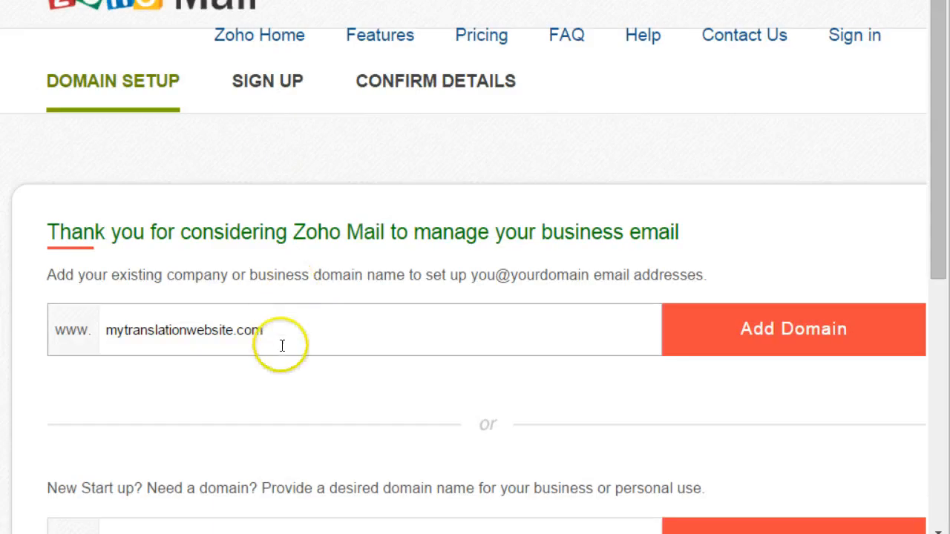
{"action": "left_click_drag", "start_coordinate": [278, 331], "coordinate": [52, 292]}
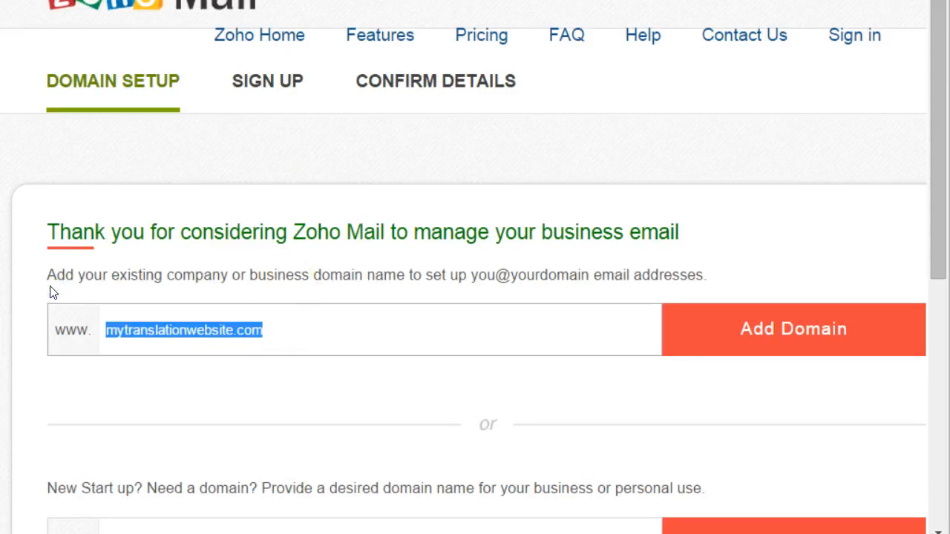
{"action": "key", "text": "ctrl+v"}
{"action": "left_click", "coordinate": [737, 336]}
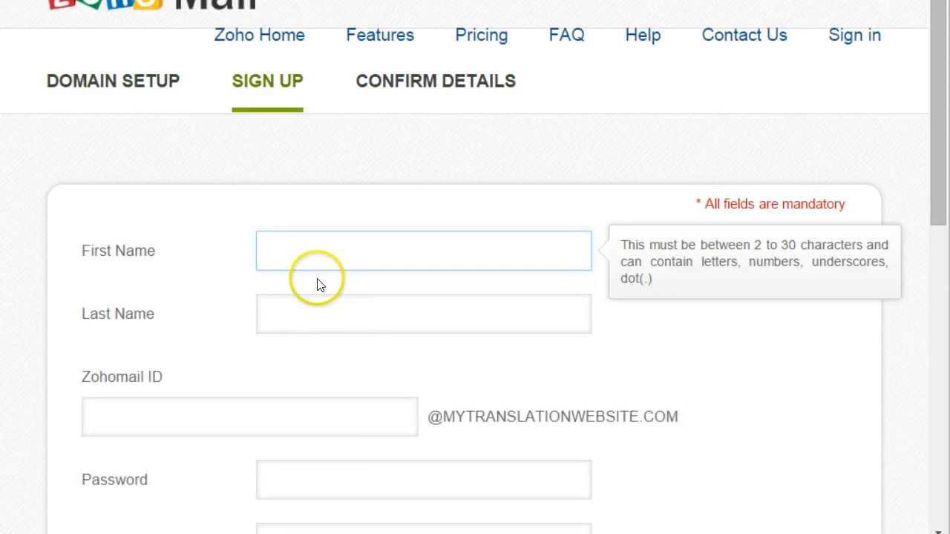
{"action": "left_click", "coordinate": [313, 251]}
{"action": "key", "text": "Tab"}
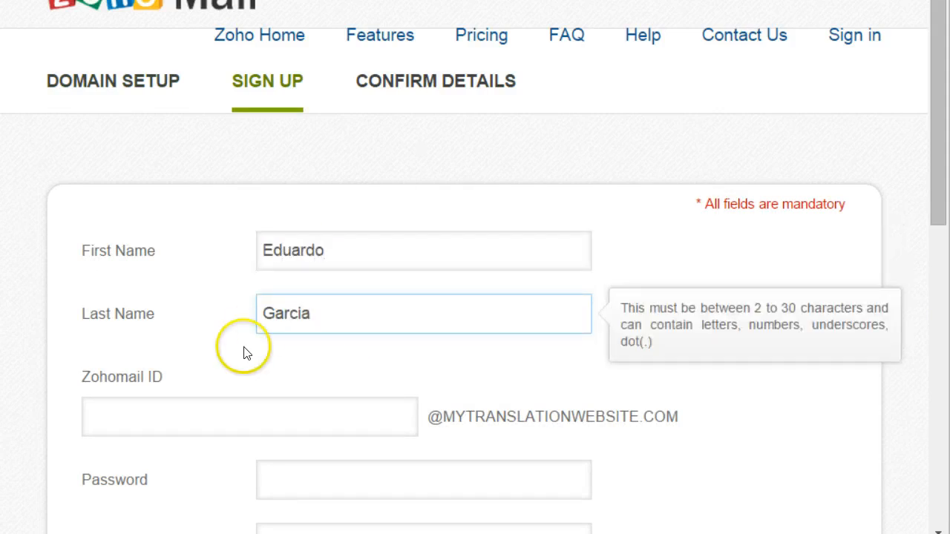
{"action": "left_click", "coordinate": [191, 417]}
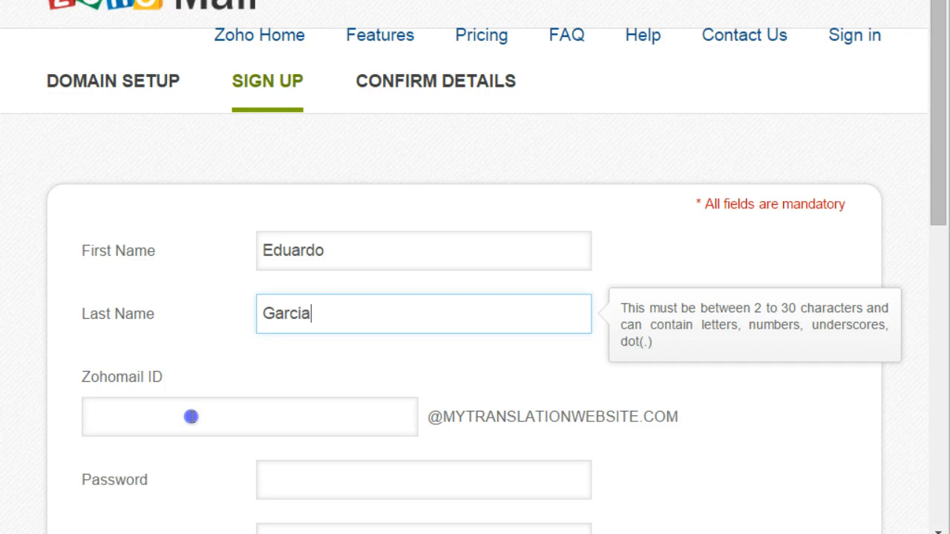
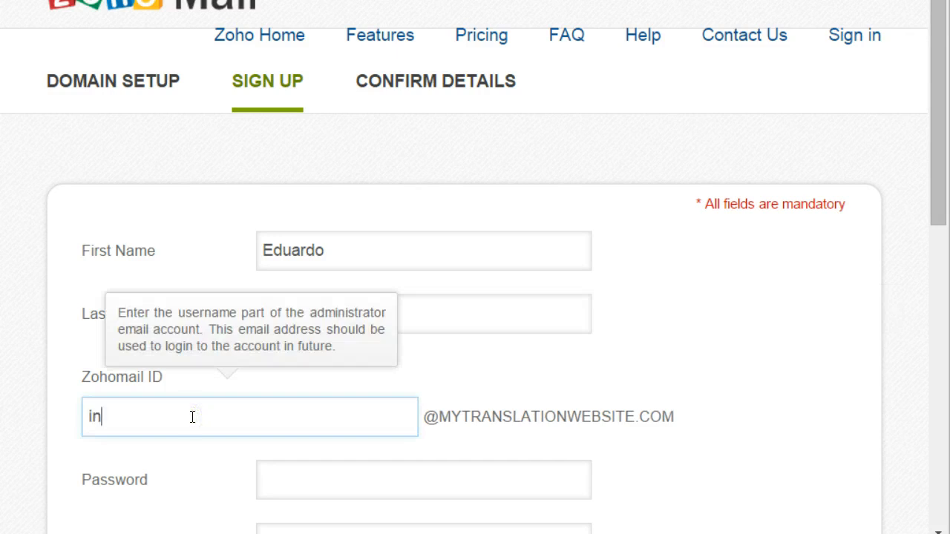
{"action": "left_click", "coordinate": [786, 389]}
{"action": "scroll", "coordinate": [842, 398], "scroll_direction": "down", "scroll_amount": 3}
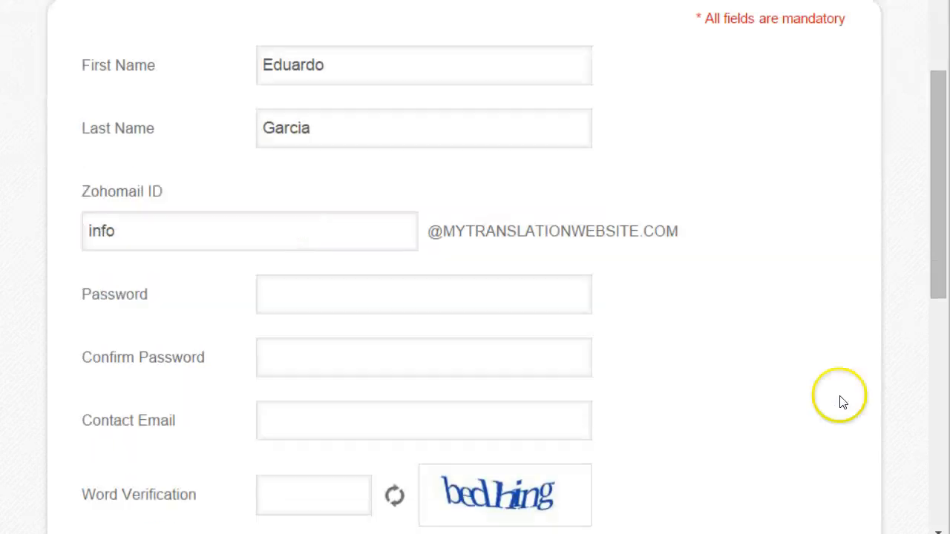
Step: Enter the account password and confirm it
{"action": "left_click", "coordinate": [397, 306]}
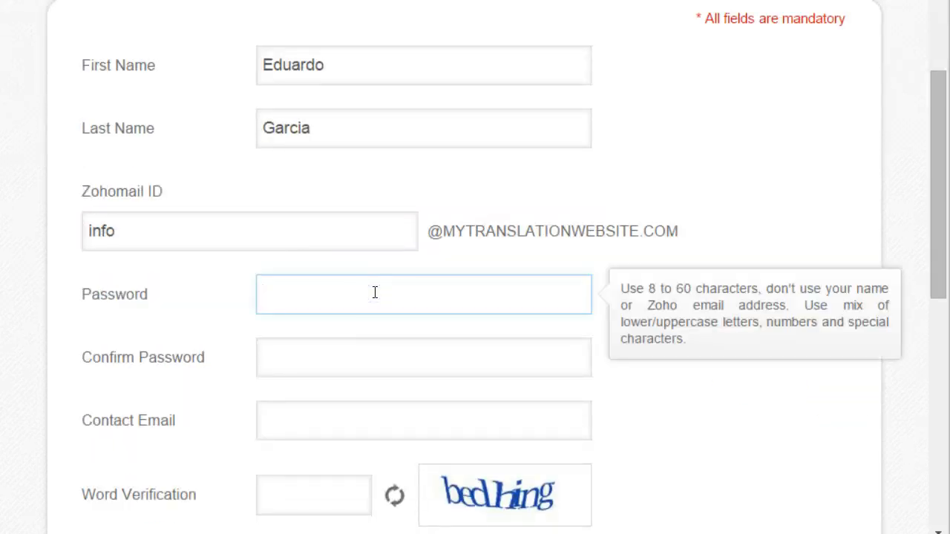
{"action": "type", "text": "•"}
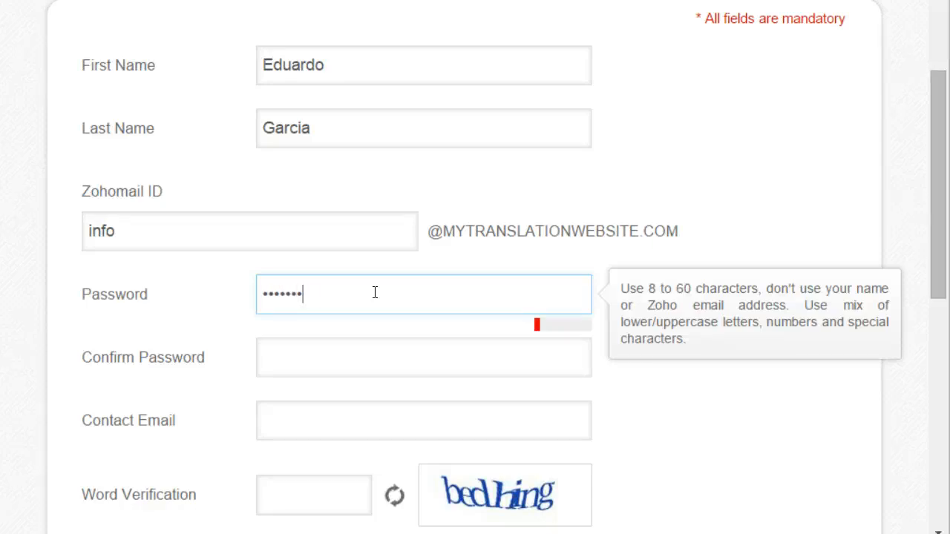
{"action": "left_click", "coordinate": [356, 350]}
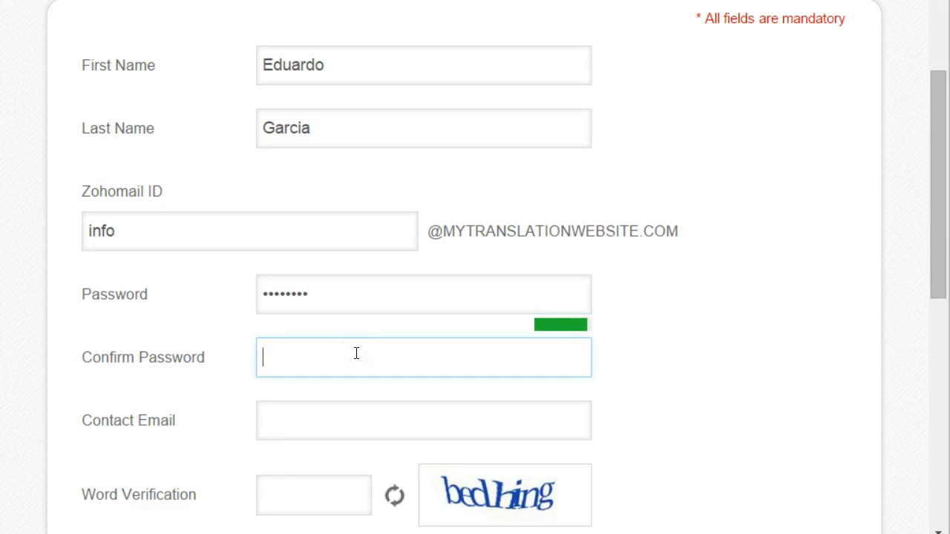
{"action": "type", "text": "•"}
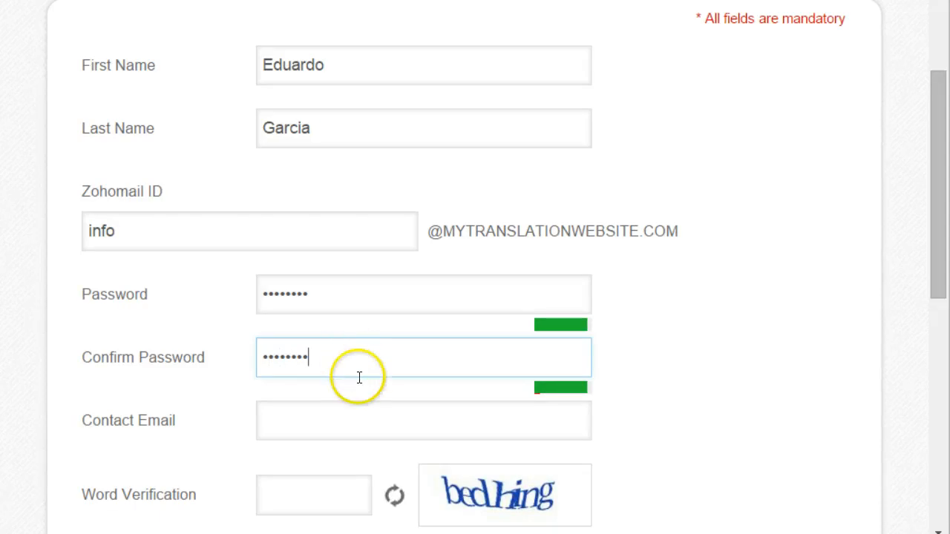
{"action": "key", "text": "alt+Tab"}
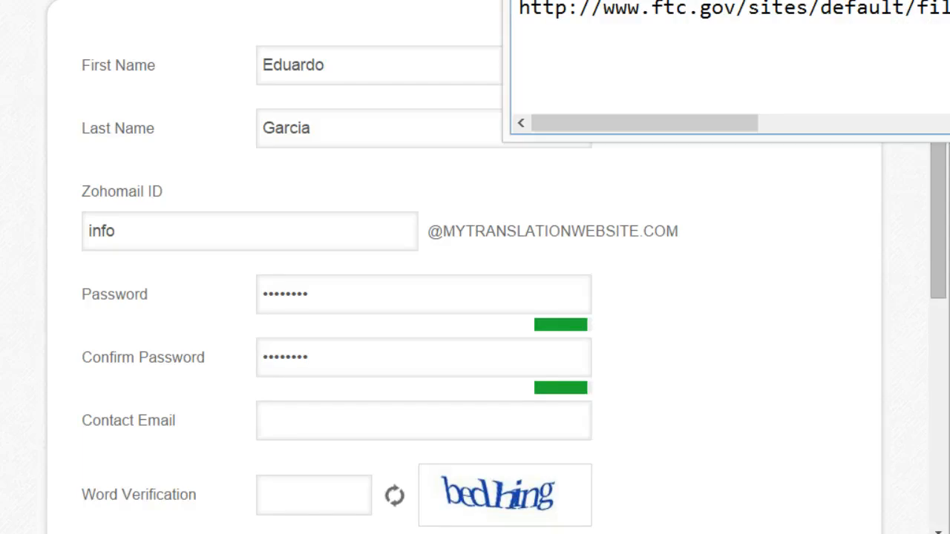
{"action": "right_click", "coordinate": [549, 9]}
{"action": "left_click", "coordinate": [352, 27]}
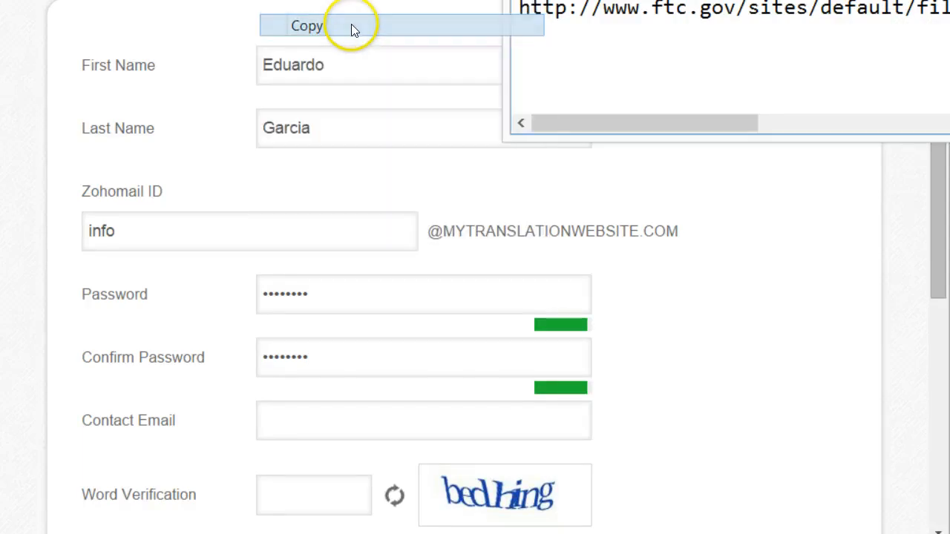
{"action": "left_click", "coordinate": [314, 431]}
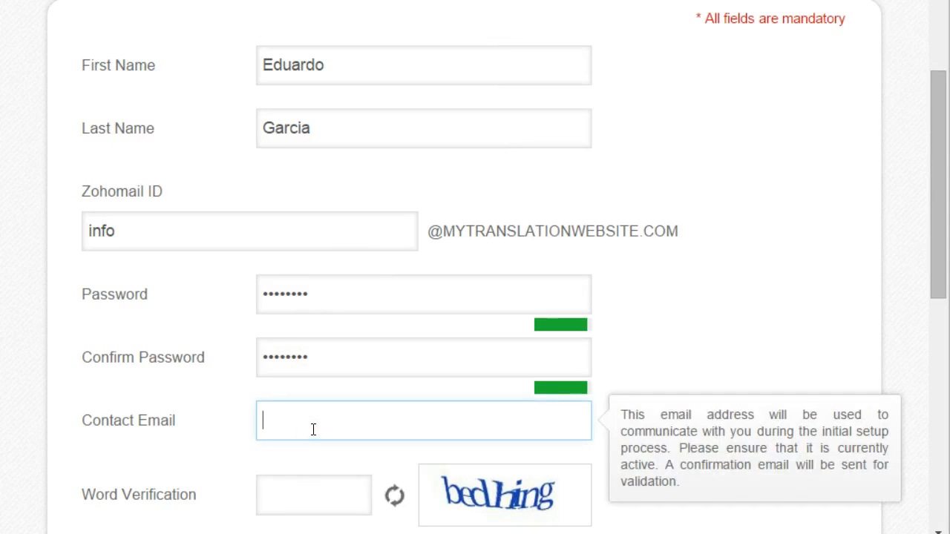
{"action": "key", "text": "ctrl+v"}
{"action": "type", "text": "@gmail.com"}
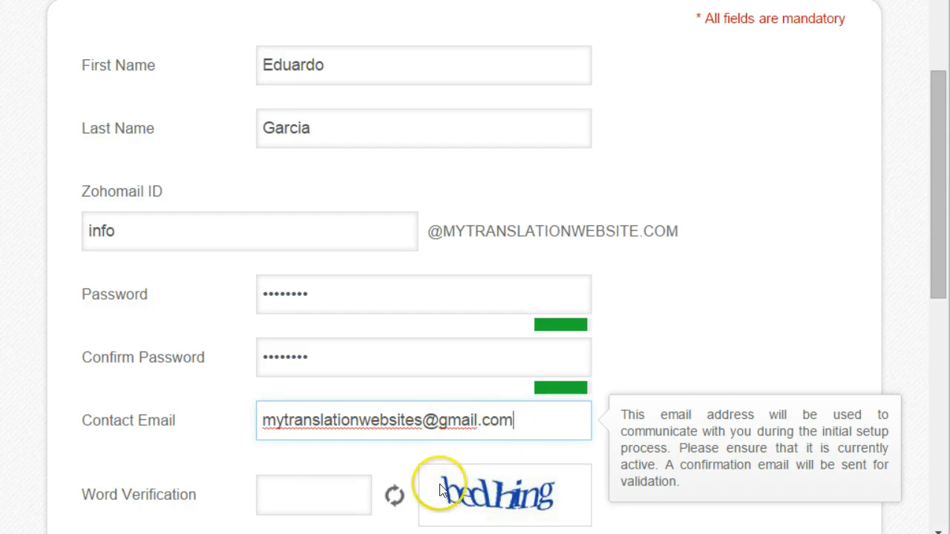
Step: Fill in the word verification captcha
{"action": "left_click", "coordinate": [286, 502]}
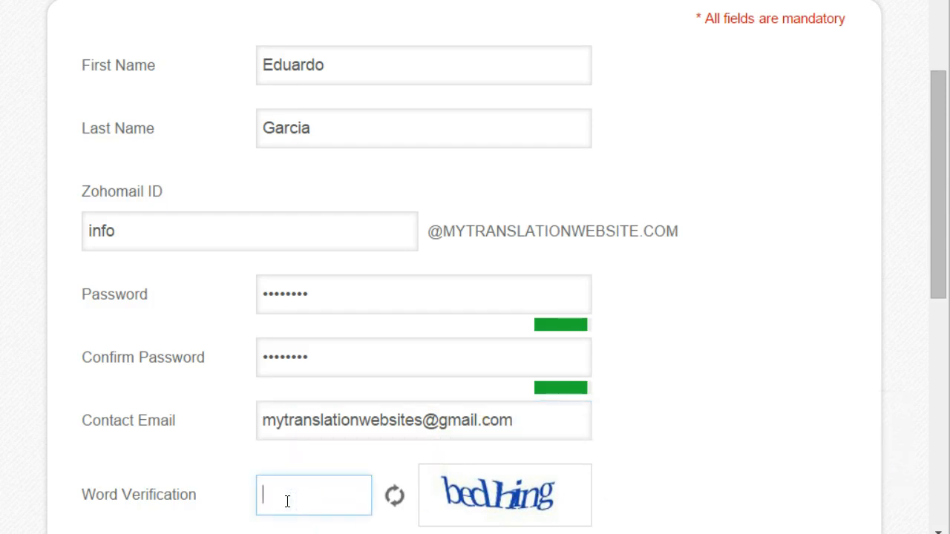
{"action": "left_click_drag", "start_coordinate": [675, 238], "coordinate": [204, 242]}
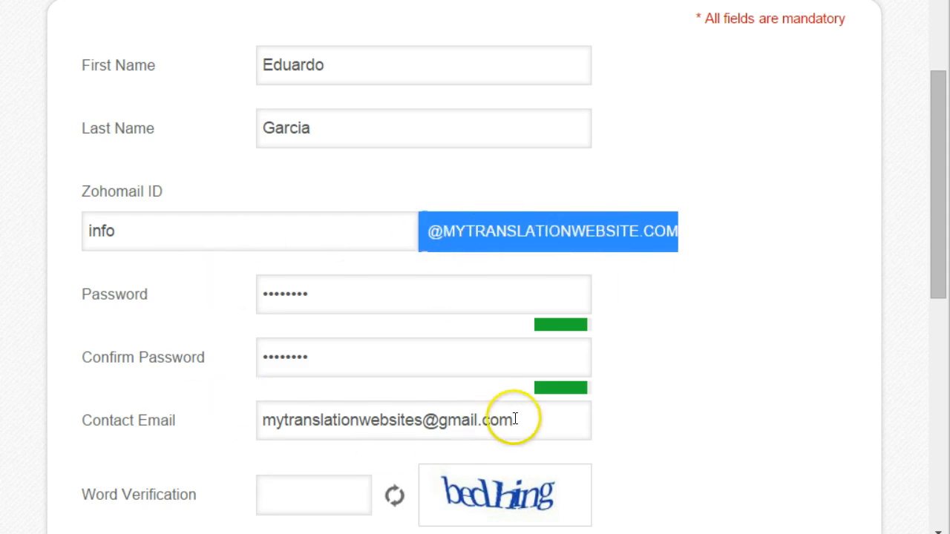
{"action": "left_click_drag", "start_coordinate": [515, 419], "coordinate": [229, 386]}
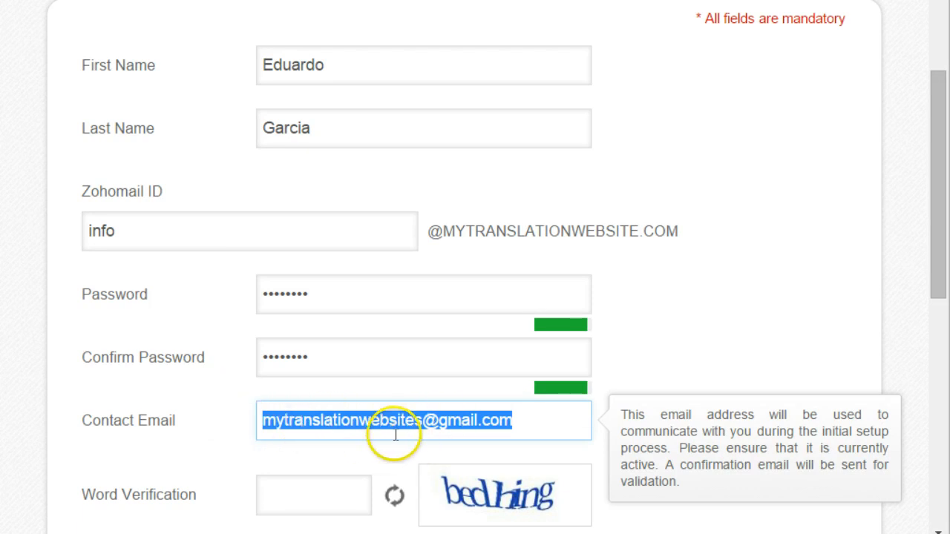
{"action": "left_click", "coordinate": [297, 503]}
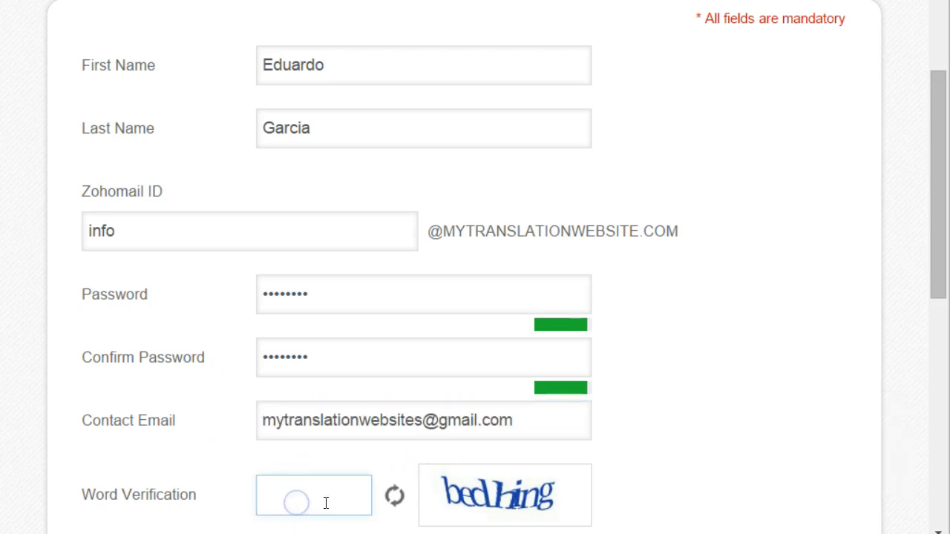
{"action": "type", "text": "bedh"}
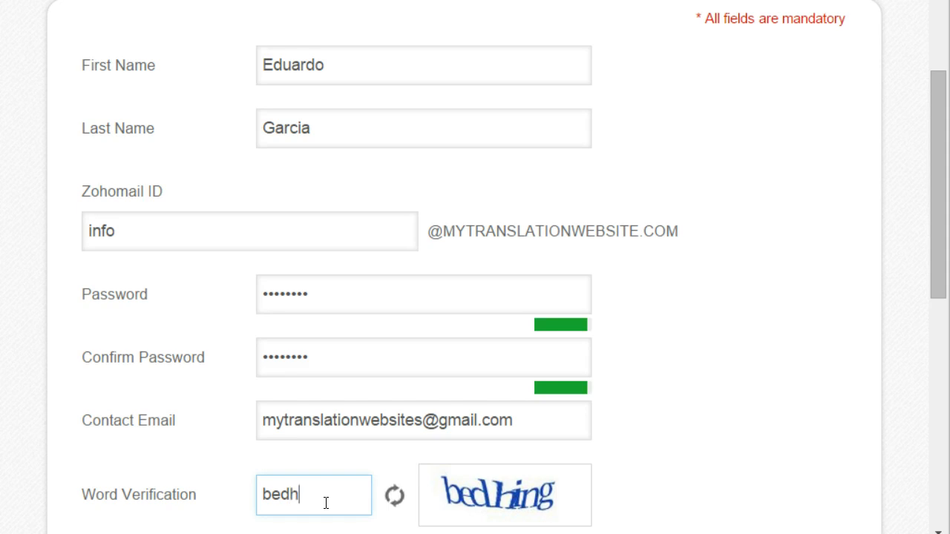
{"action": "type", "text": "ing"}
{"action": "left_click", "coordinate": [781, 444]}
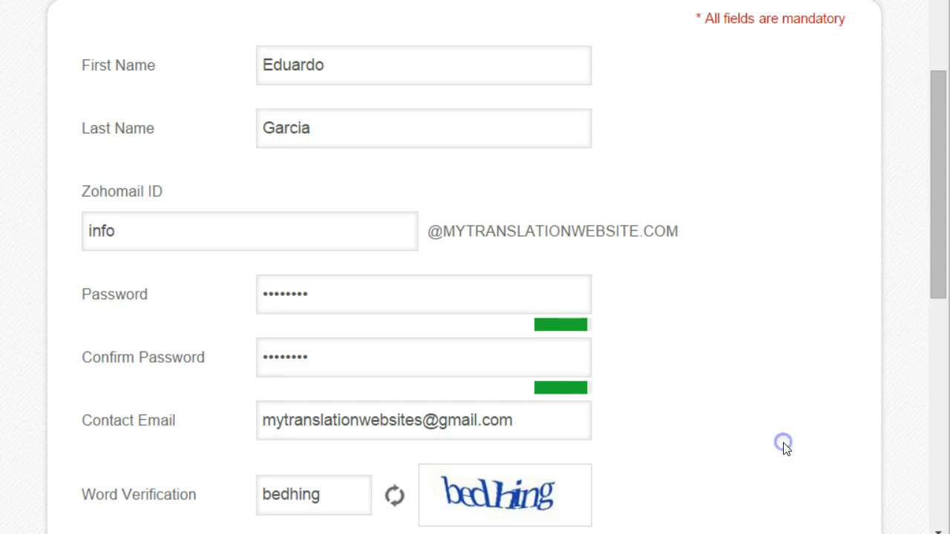
{"action": "scroll", "coordinate": [785, 447], "scroll_direction": "down", "scroll_amount": 3}
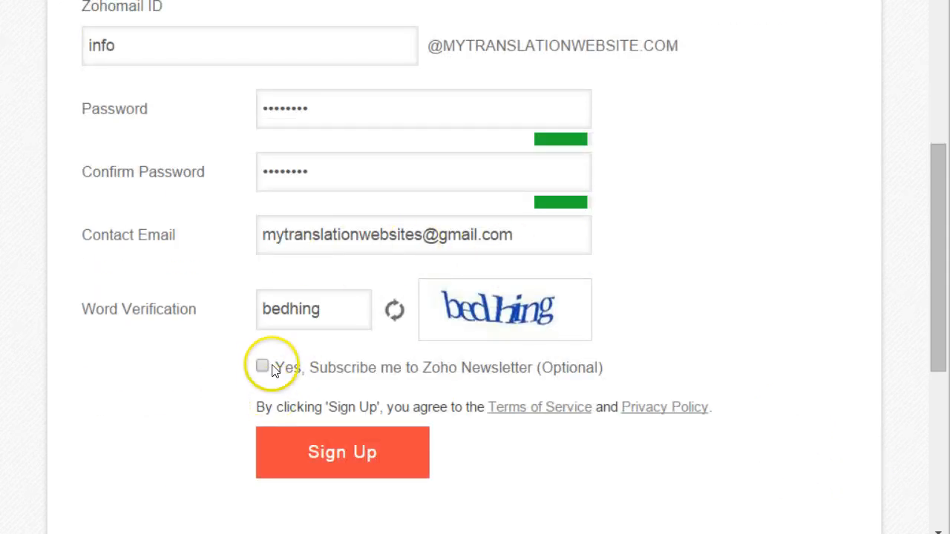
Step: Submit the sign-up, let the browser save the password, and proceed to domain ownership verification
{"action": "left_click", "coordinate": [369, 451]}
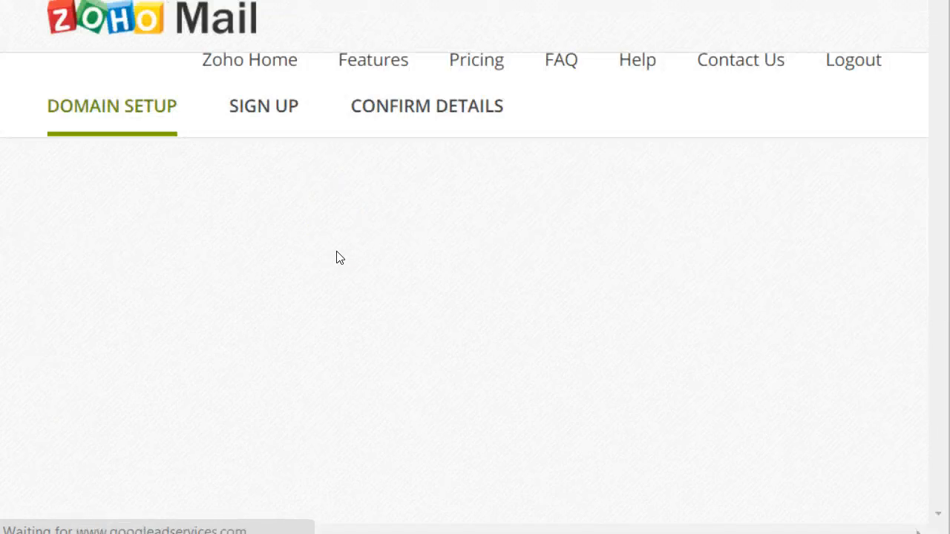
{"action": "scroll", "coordinate": [336, 257], "scroll_direction": "down", "scroll_amount": 2}
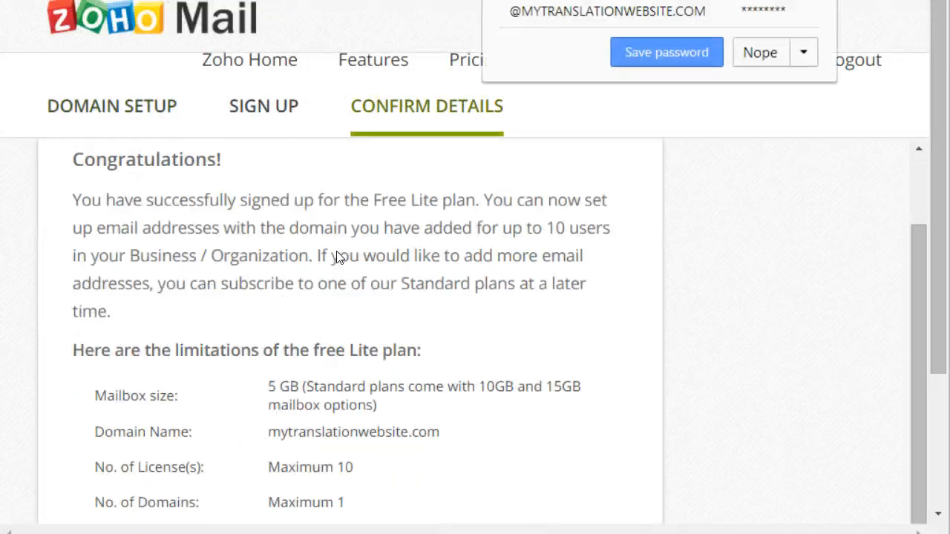
{"action": "left_click", "coordinate": [616, 46]}
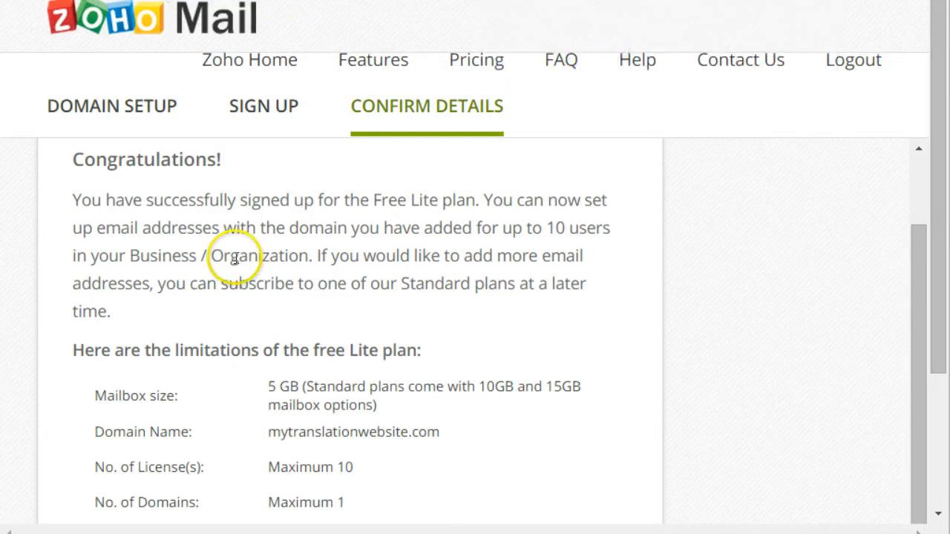
{"action": "scroll", "coordinate": [235, 260], "scroll_direction": "down", "scroll_amount": 1}
{"action": "scroll", "coordinate": [236, 257], "scroll_direction": "down", "scroll_amount": 3}
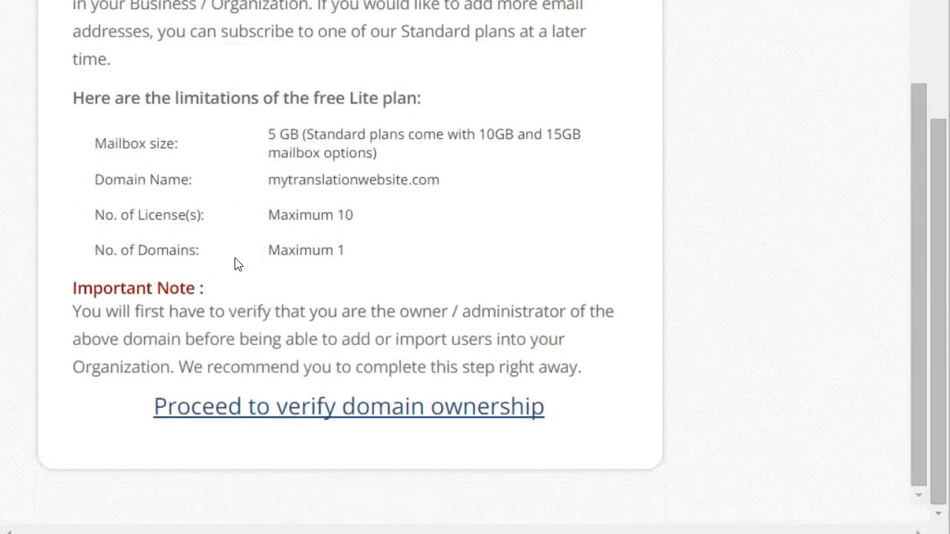
{"action": "scroll", "coordinate": [265, 261], "scroll_direction": "up", "scroll_amount": 3}
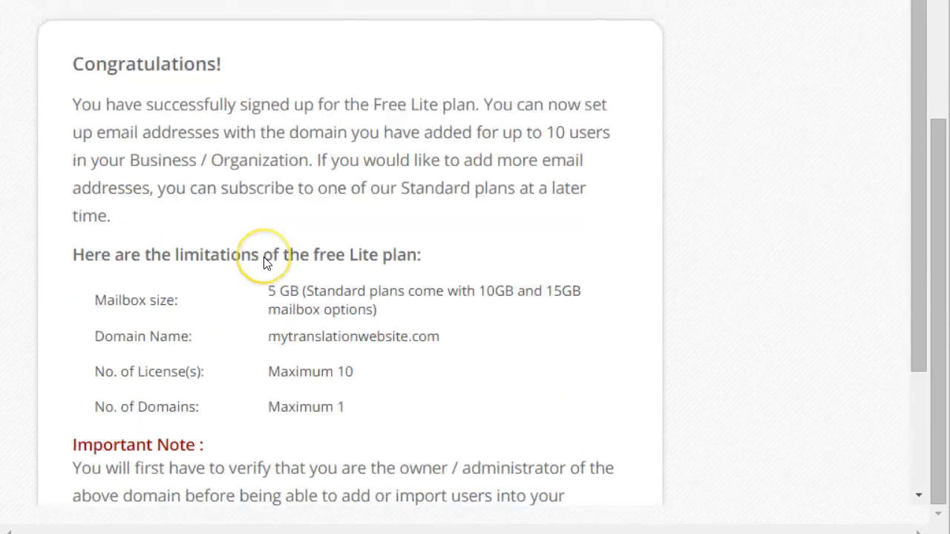
{"action": "scroll", "coordinate": [265, 258], "scroll_direction": "down", "scroll_amount": 1}
{"action": "scroll", "coordinate": [265, 258], "scroll_direction": "down", "scroll_amount": 2}
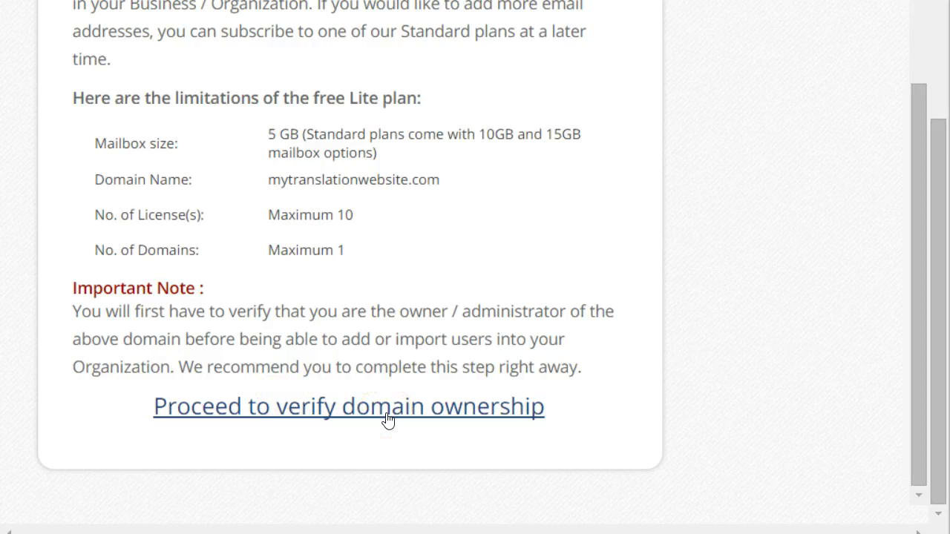
{"action": "left_click", "coordinate": [291, 413]}
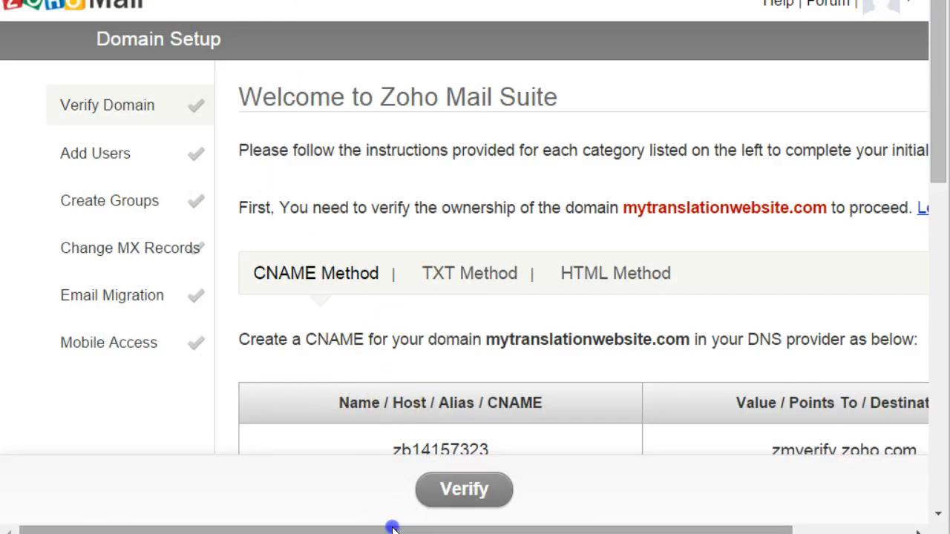
Step: Review the CNAME verification table on Zoho's Domain Setup page
{"action": "left_click_drag", "start_coordinate": [392, 528], "coordinate": [498, 512]}
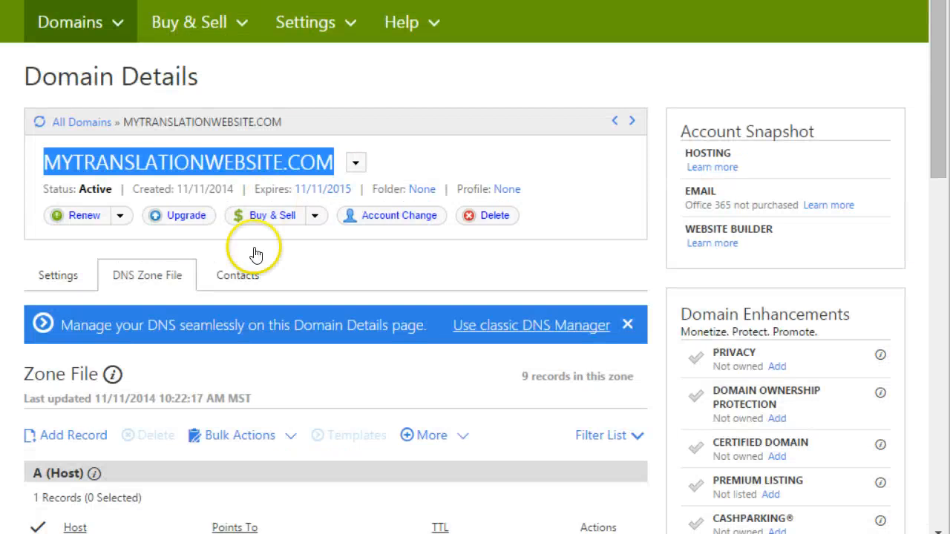
{"action": "left_click", "coordinate": [467, 71]}
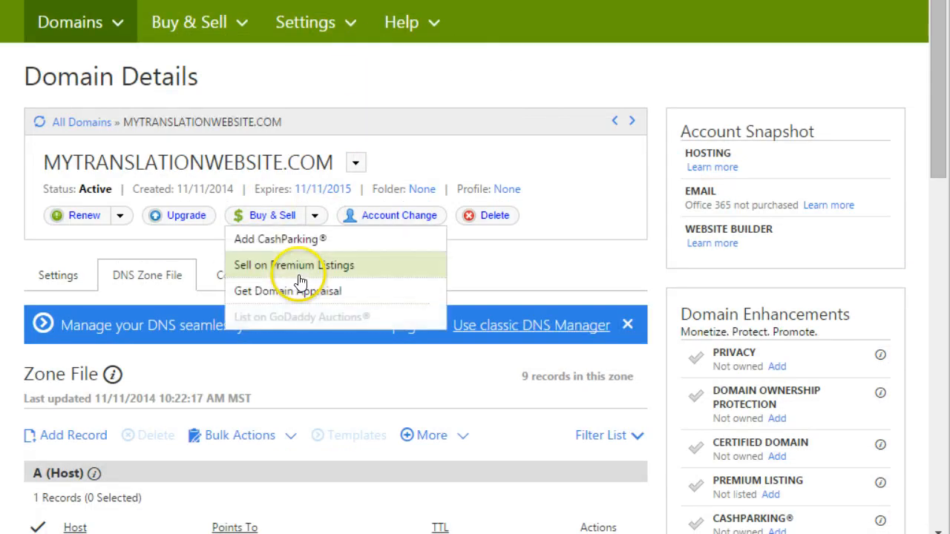
Step: Review GoDaddy's zone file: CNAME records email, ftp, www and secureserver.net MX records
{"action": "scroll", "coordinate": [301, 281], "scroll_direction": "down", "scroll_amount": 3}
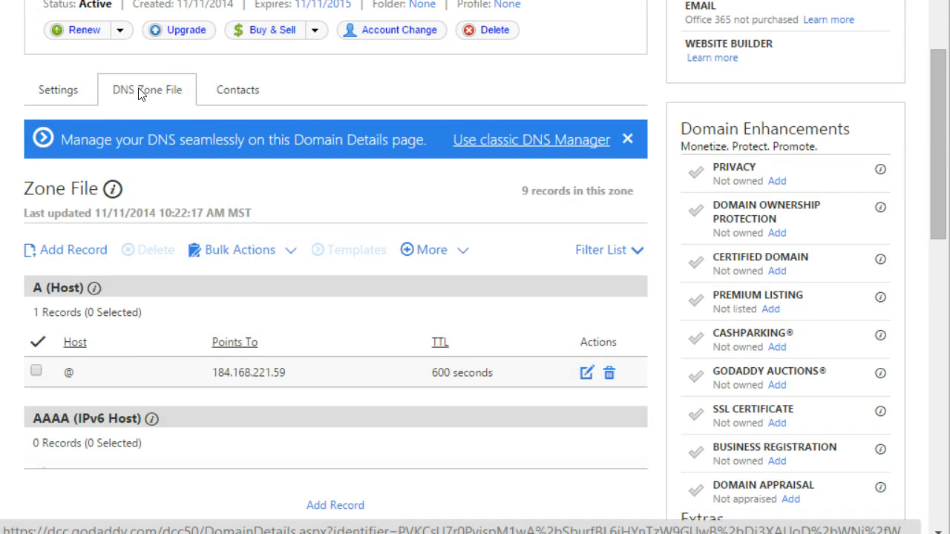
{"action": "left_click", "coordinate": [227, 346]}
{"action": "scroll", "coordinate": [227, 346], "scroll_direction": "down", "scroll_amount": 4}
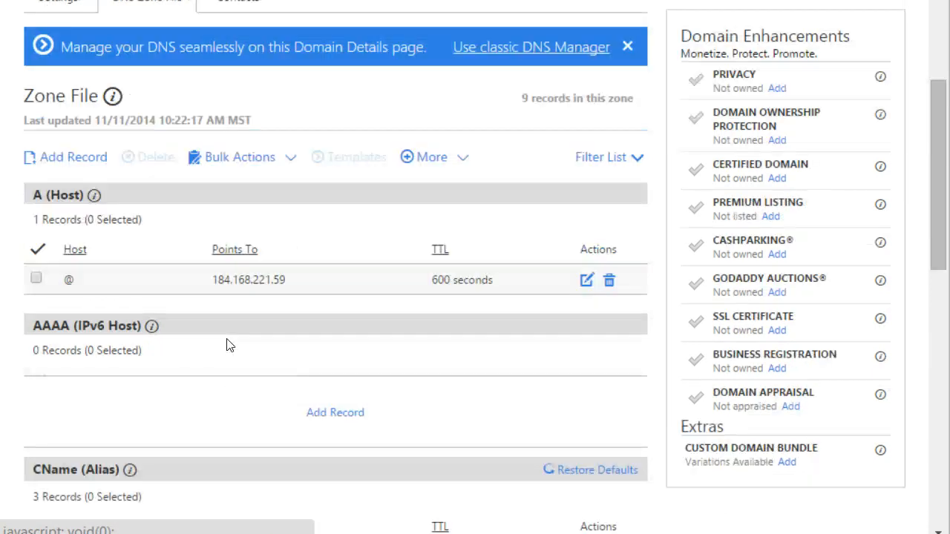
{"action": "scroll", "coordinate": [227, 346], "scroll_direction": "down", "scroll_amount": 1}
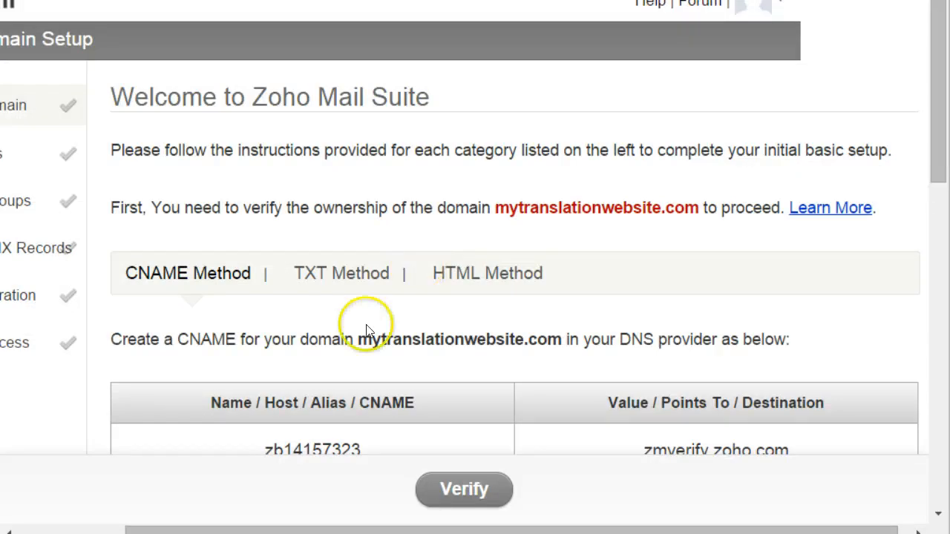
{"action": "scroll", "coordinate": [365, 319], "scroll_direction": "down", "scroll_amount": 1}
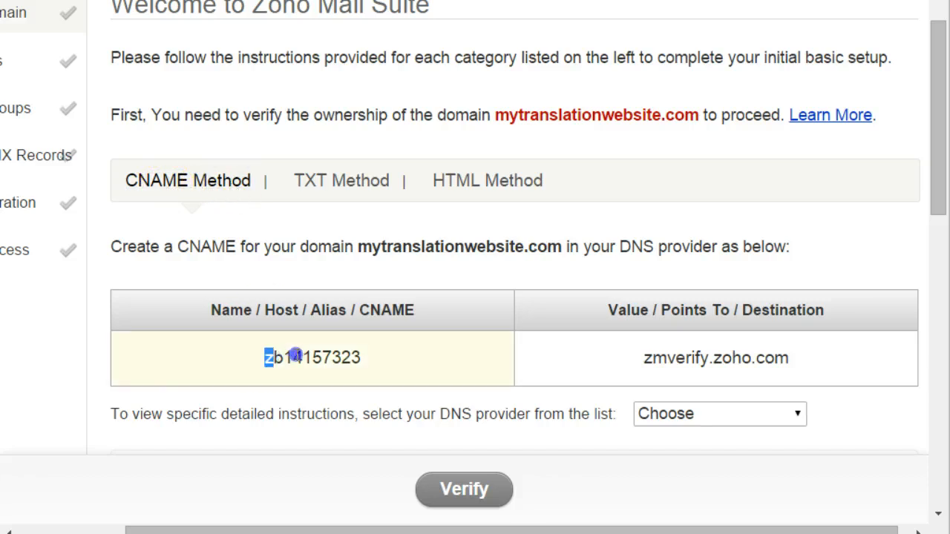
Step: Copy Zoho's verification CNAME name zb14157323 and return to the GoDaddy records
{"action": "left_click_drag", "start_coordinate": [295, 357], "coordinate": [359, 355]}
{"action": "right_click", "coordinate": [335, 358]}
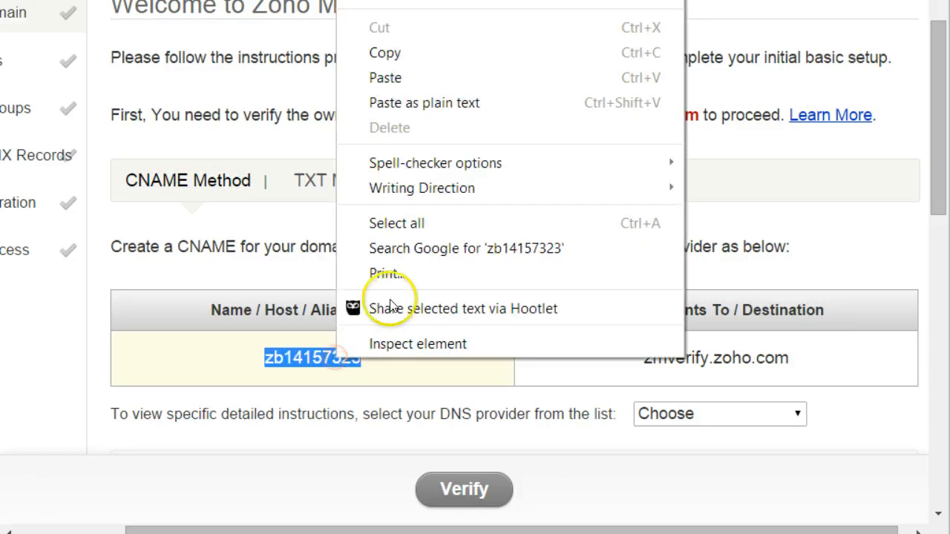
{"action": "left_click", "coordinate": [401, 53]}
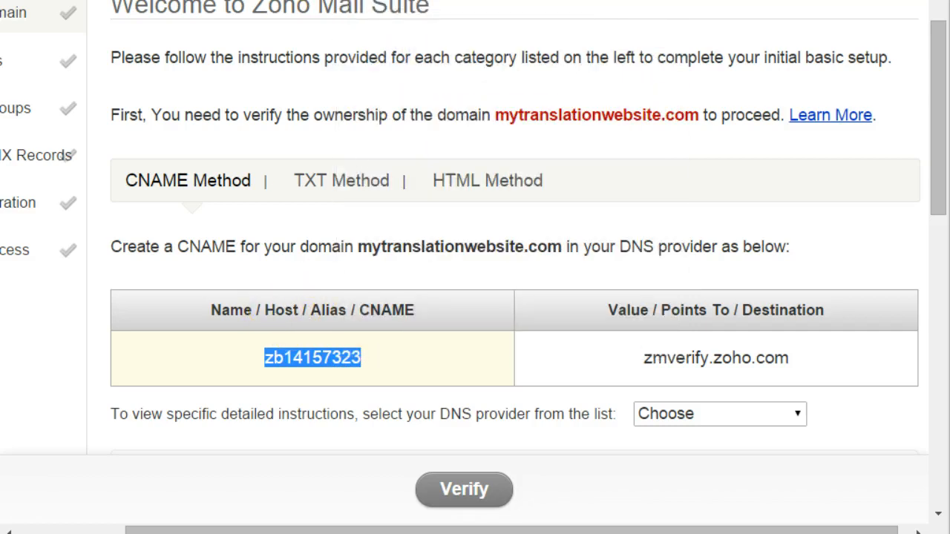
{"action": "left_click", "coordinate": [248, 1]}
{"action": "scroll", "coordinate": [246, 350], "scroll_direction": "down", "scroll_amount": 1}
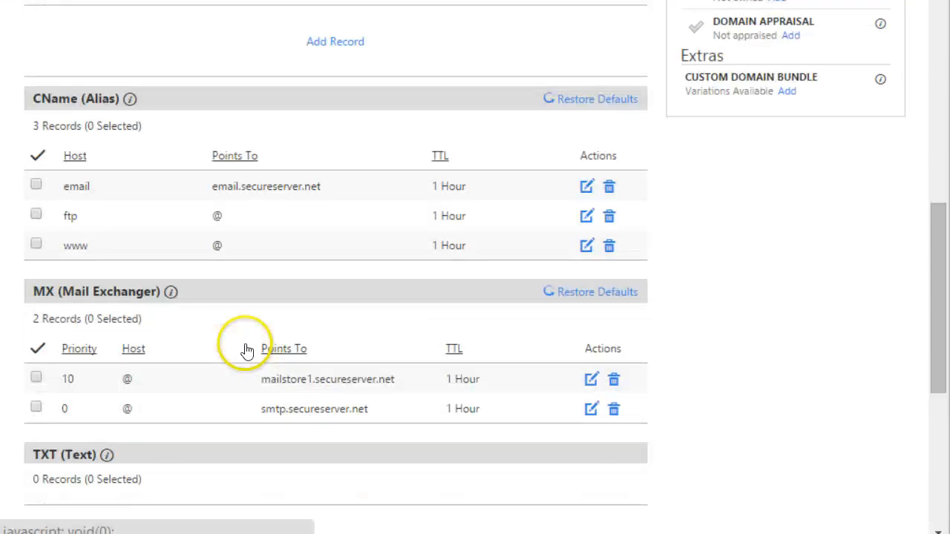
{"action": "scroll", "coordinate": [246, 352], "scroll_direction": "up", "scroll_amount": 1}
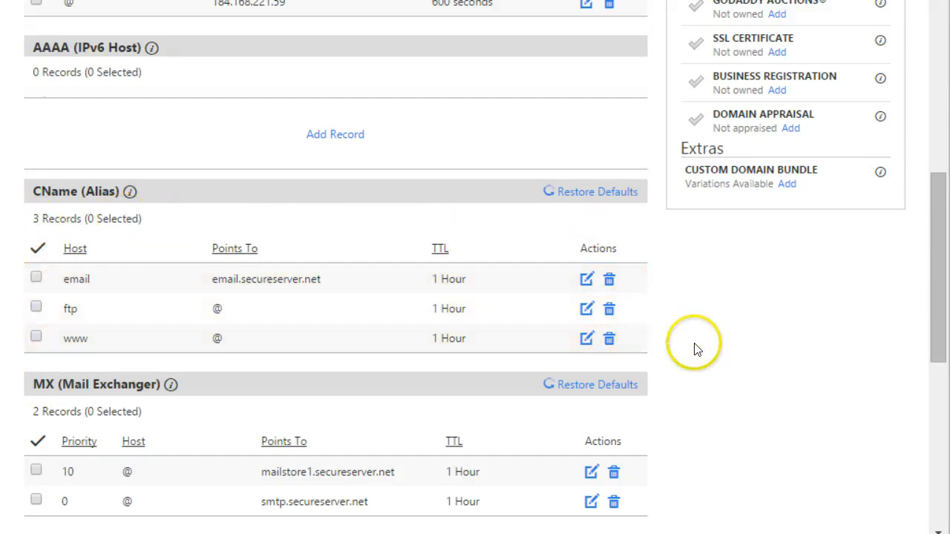
{"action": "scroll", "coordinate": [694, 350], "scroll_direction": "up", "scroll_amount": 2}
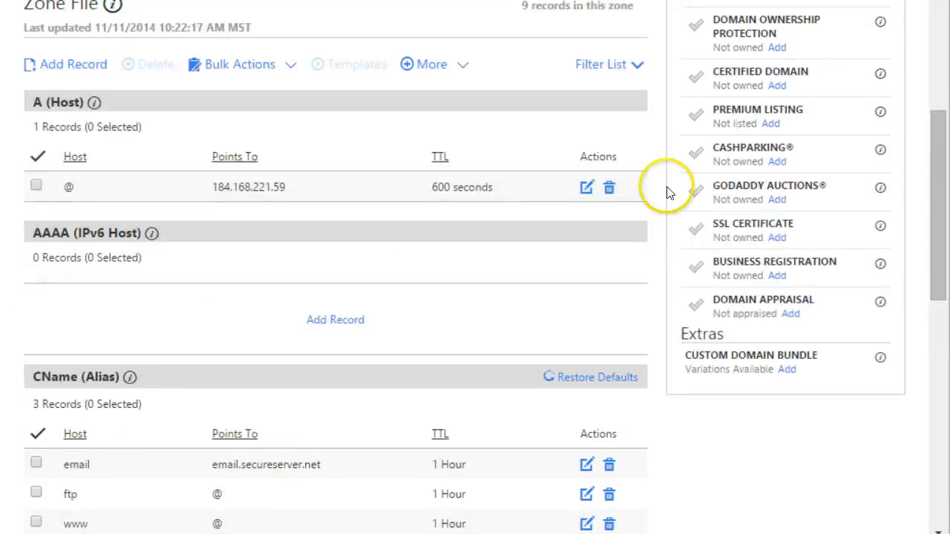
{"action": "scroll", "coordinate": [611, 244], "scroll_direction": "up", "scroll_amount": 2}
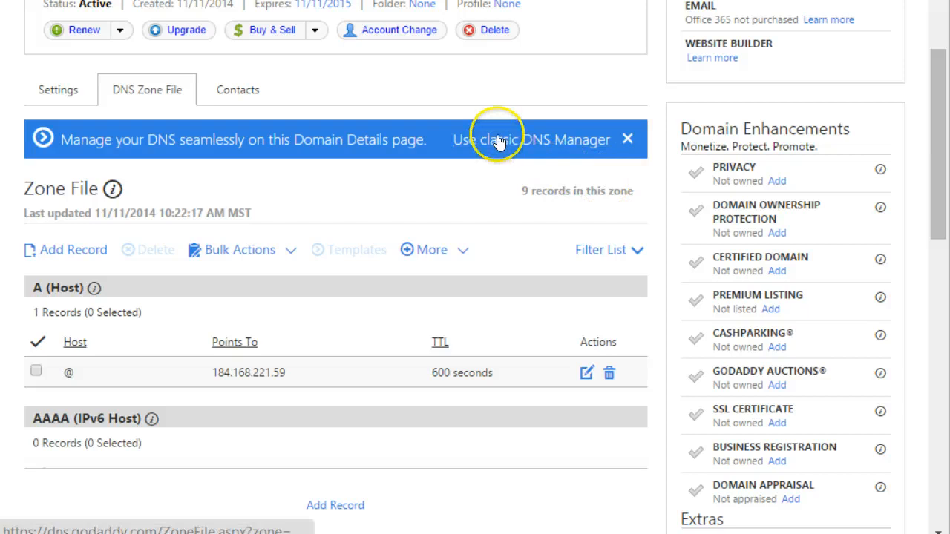
Step: In the DNS Manager zone editor, add a CNAME record with host zb14157323
{"action": "left_click", "coordinate": [494, 138]}
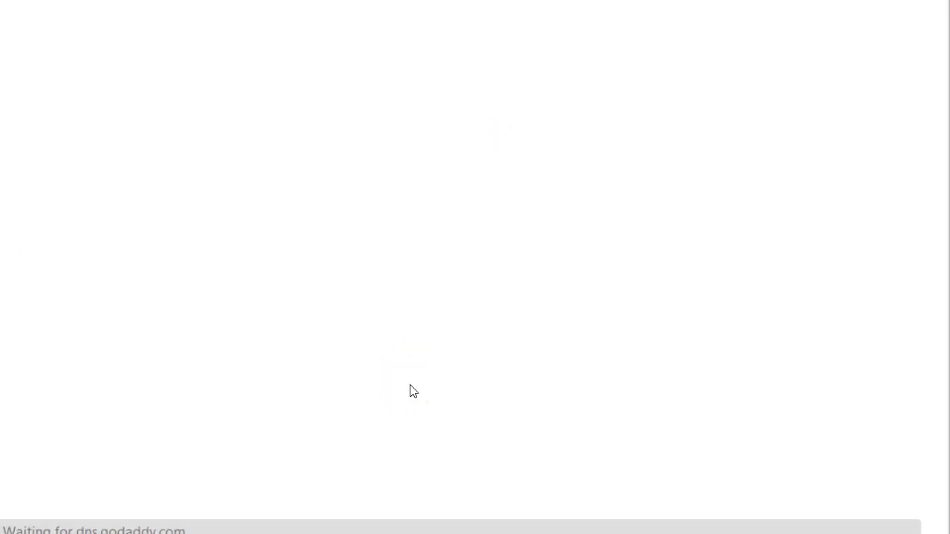
{"action": "scroll", "coordinate": [360, 382], "scroll_direction": "down", "scroll_amount": 3}
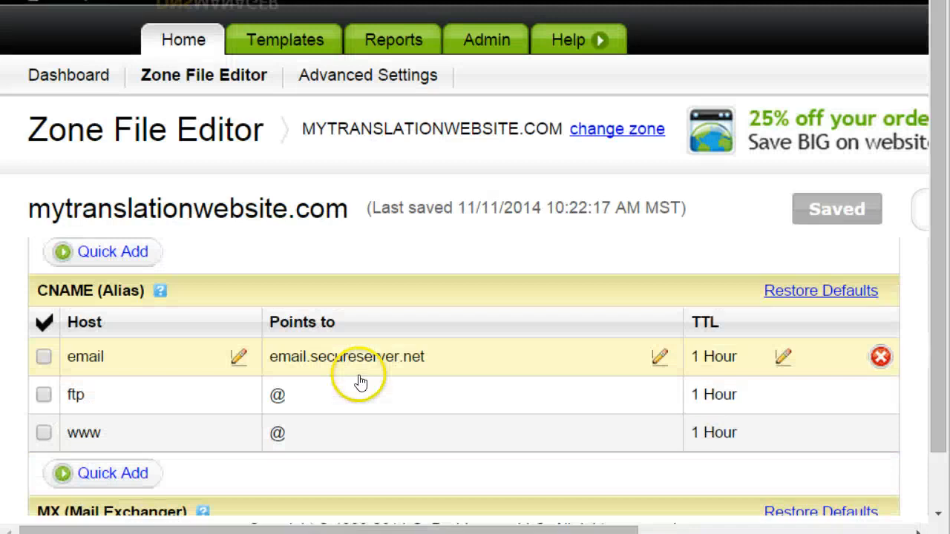
{"action": "scroll", "coordinate": [360, 382], "scroll_direction": "down", "scroll_amount": 2}
{"action": "scroll", "coordinate": [409, 382], "scroll_direction": "down", "scroll_amount": 2}
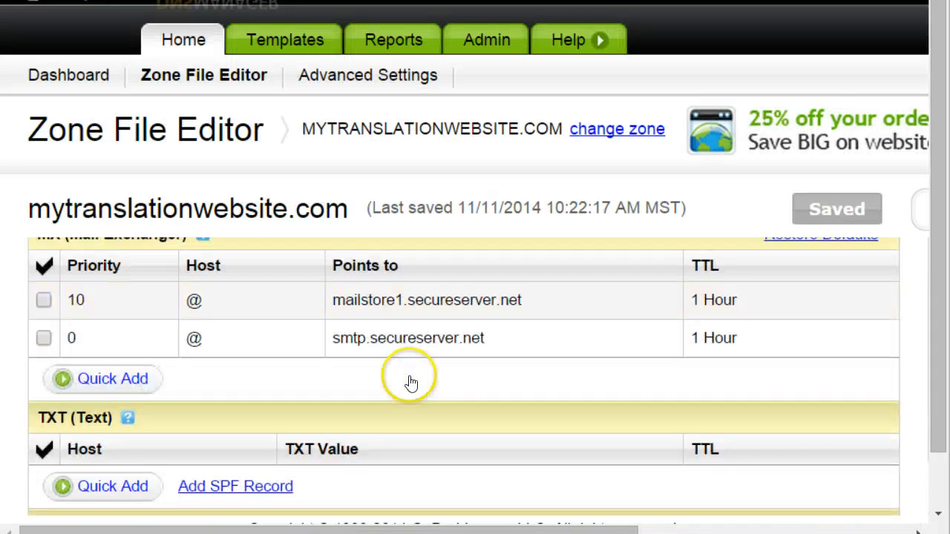
{"action": "scroll", "coordinate": [412, 383], "scroll_direction": "up", "scroll_amount": 2}
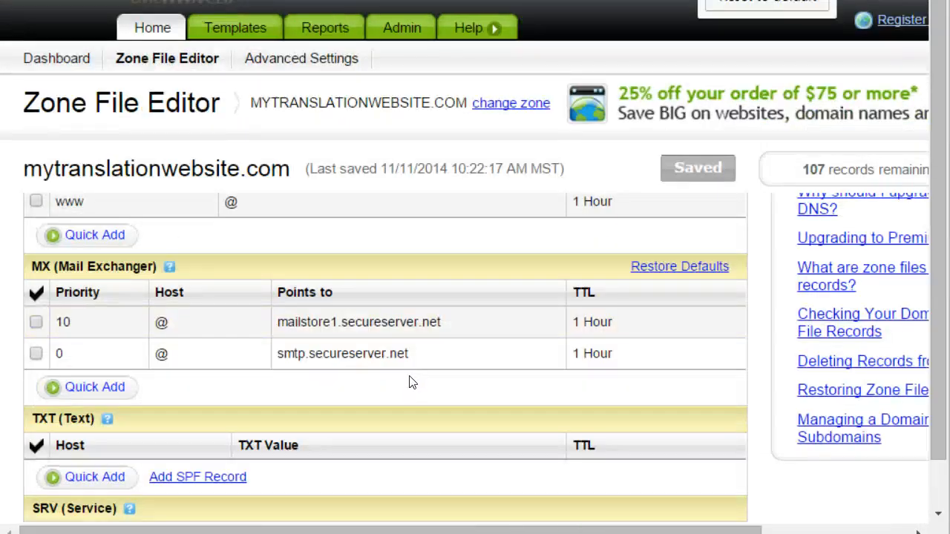
{"action": "scroll", "coordinate": [391, 364], "scroll_direction": "up", "scroll_amount": 2}
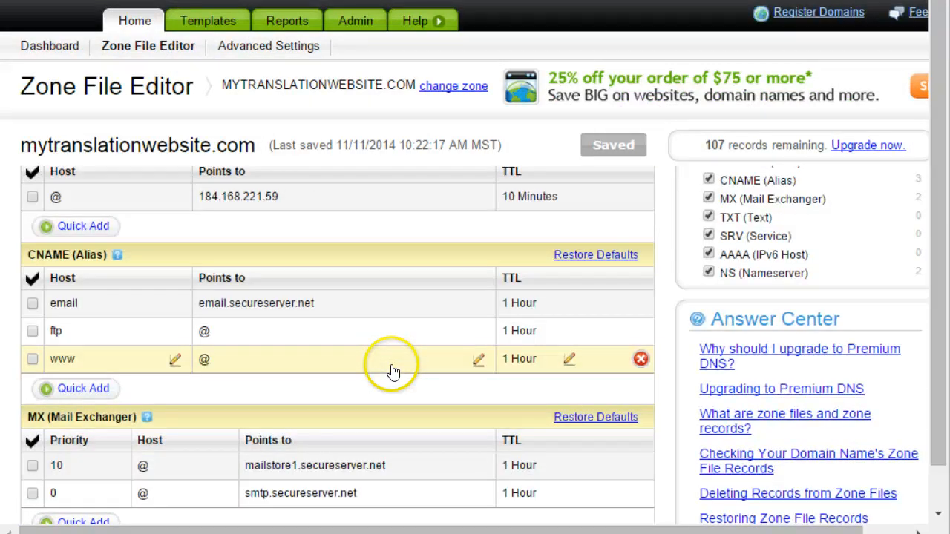
{"action": "left_click", "coordinate": [78, 392]}
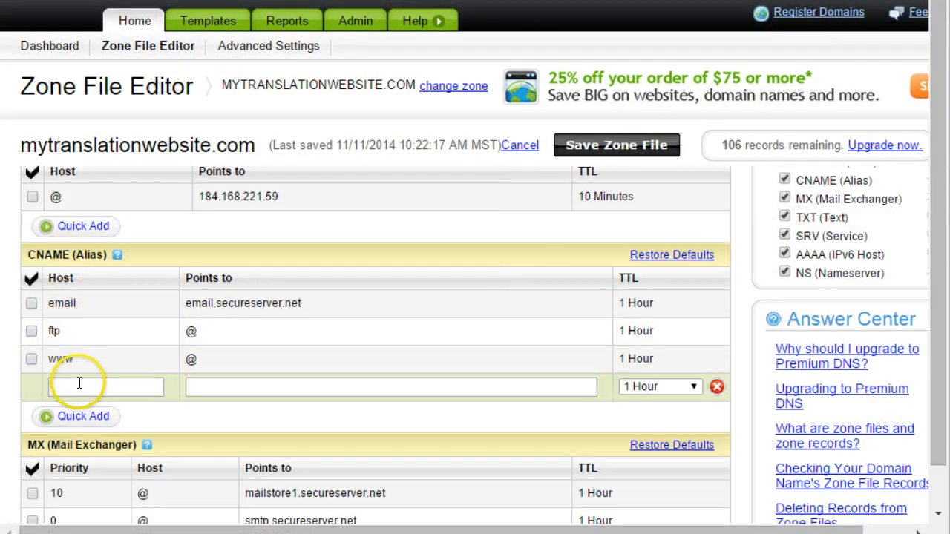
{"action": "key", "text": "ctrl+v"}
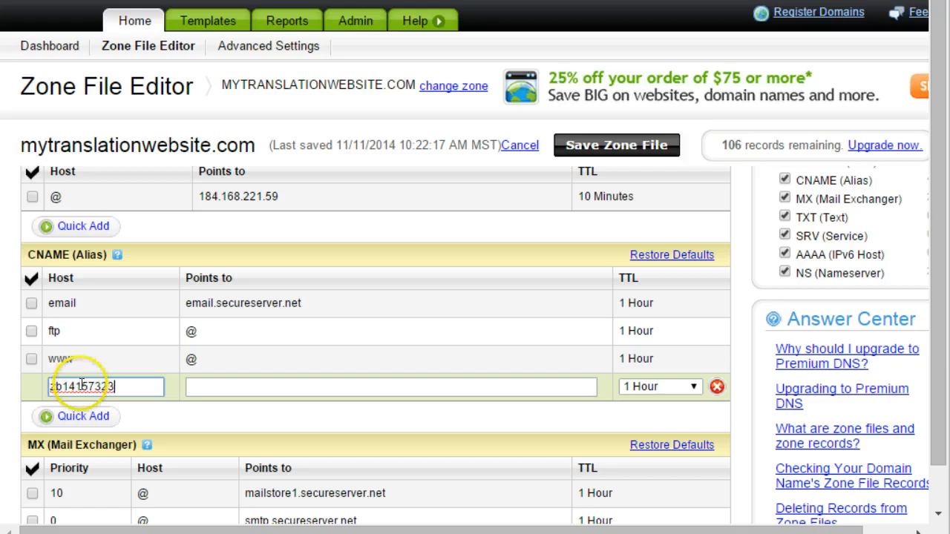
{"action": "left_click", "coordinate": [262, 393]}
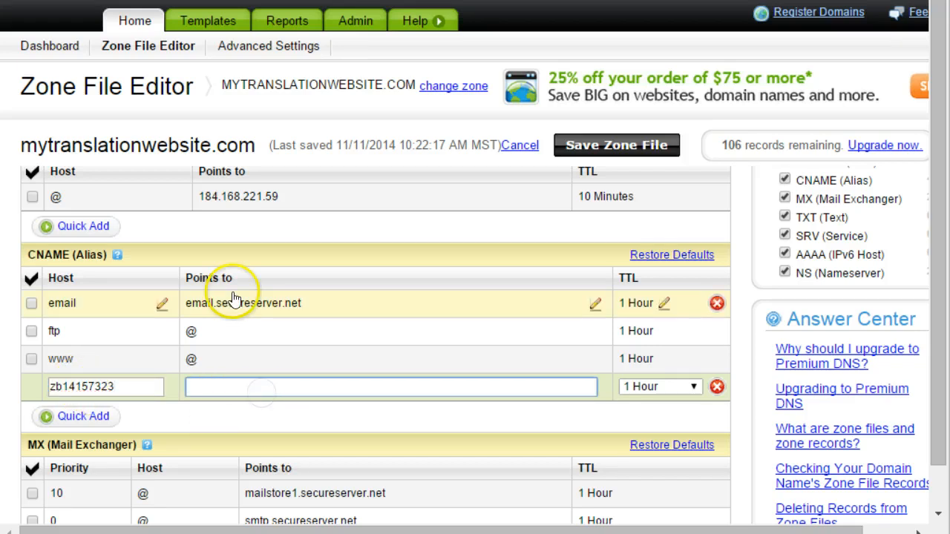
Step: Point the CNAME record to zmverify.zoho.com and save the zone file
{"action": "key", "text": "ctrl+Tab"}
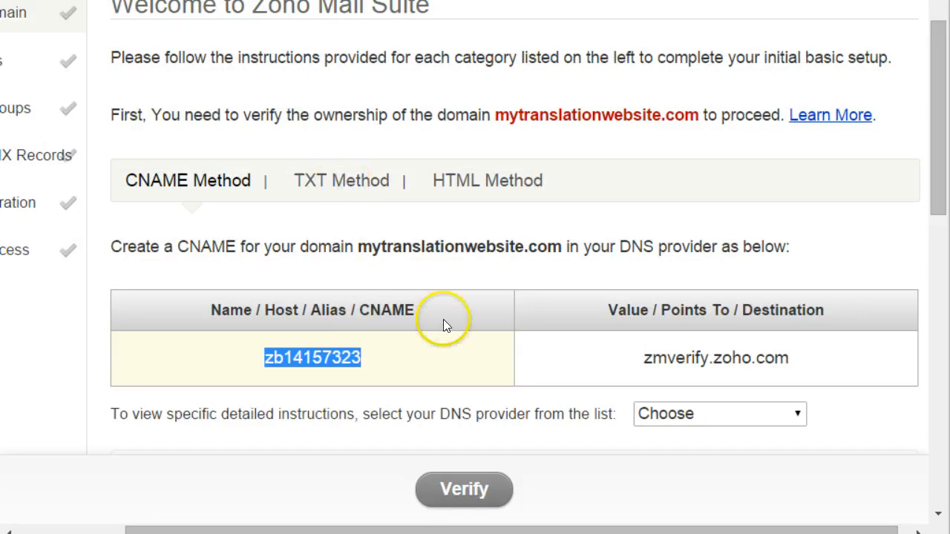
{"action": "left_click_drag", "start_coordinate": [792, 362], "coordinate": [613, 356]}
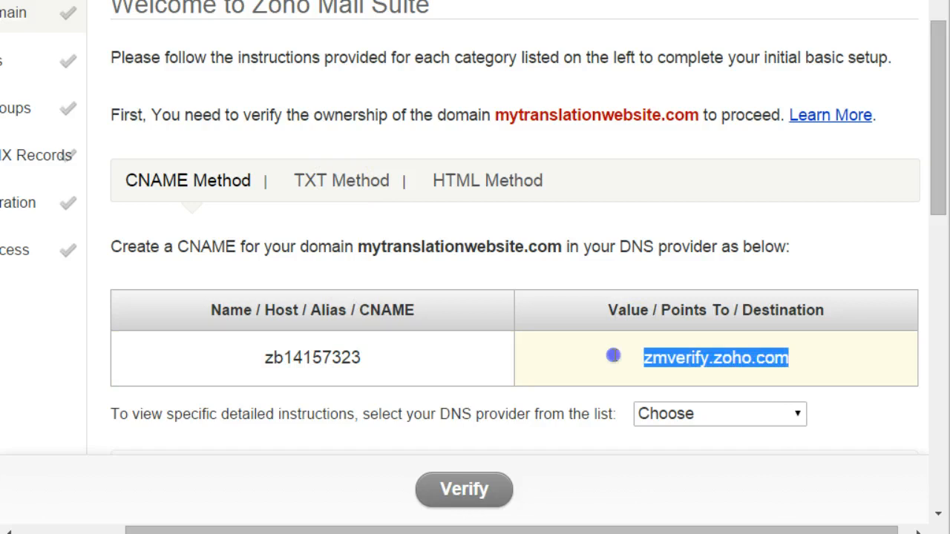
{"action": "right_click", "coordinate": [673, 355]}
{"action": "left_click", "coordinate": [743, 41]}
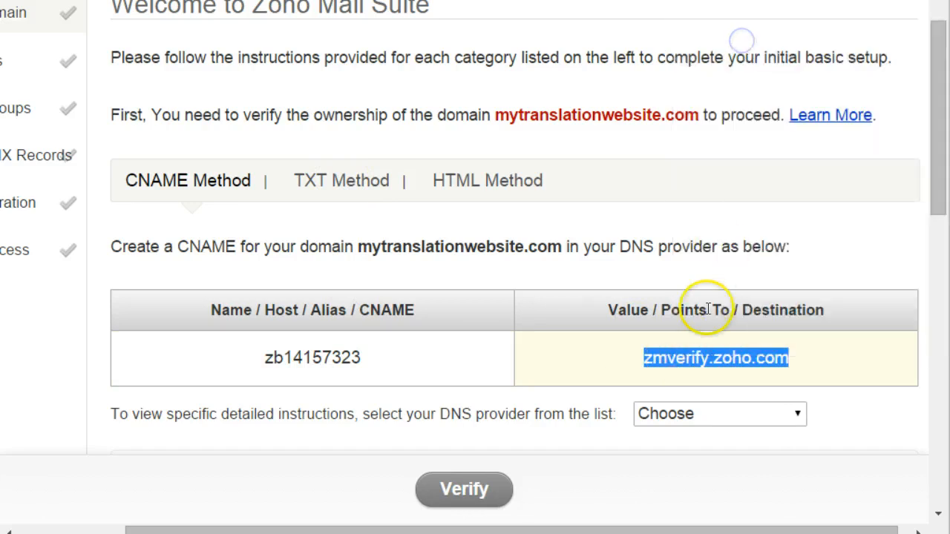
{"action": "key", "text": "alt+Tab"}
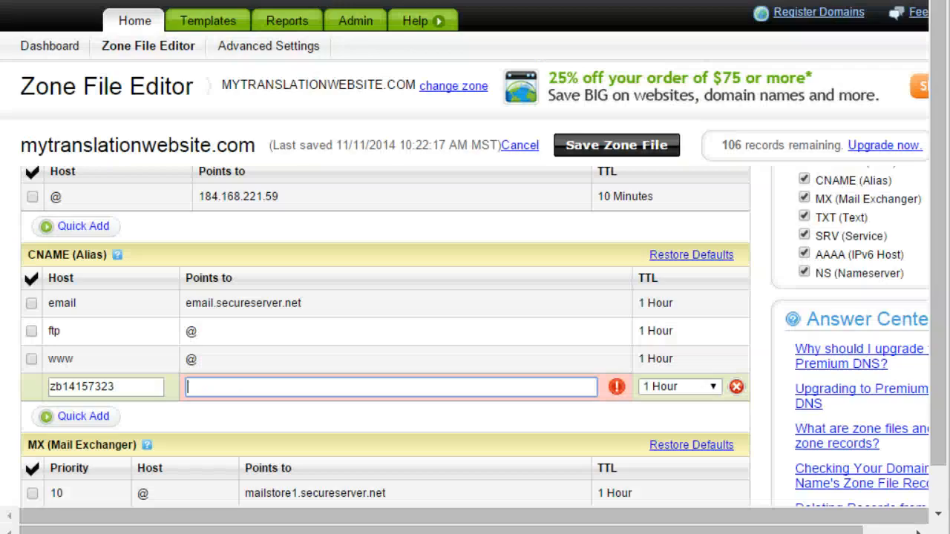
{"action": "left_click", "coordinate": [254, 387]}
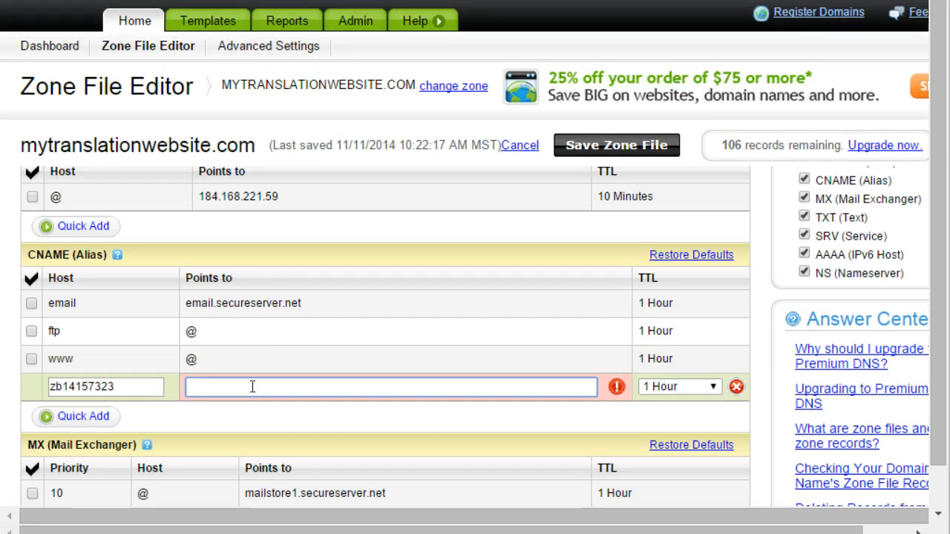
{"action": "left_click", "coordinate": [525, 420]}
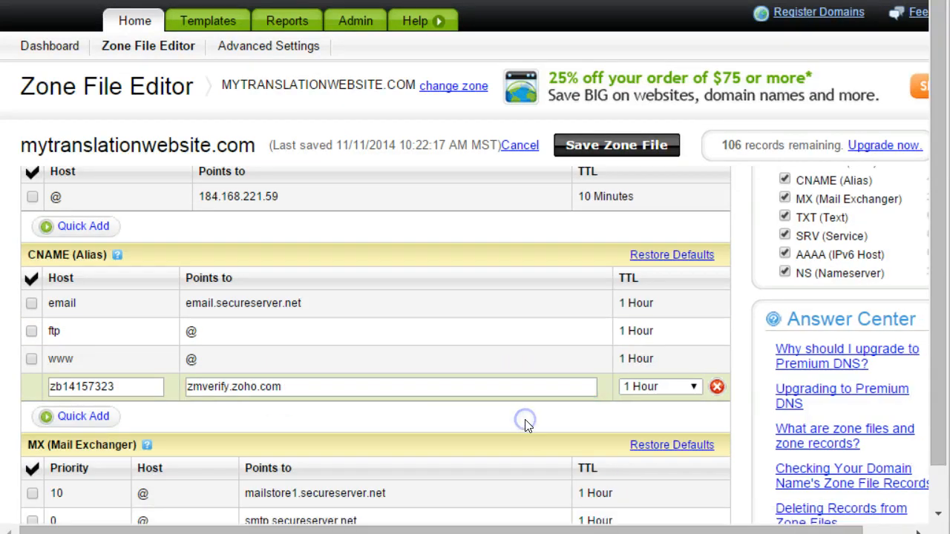
{"action": "left_click", "coordinate": [600, 145]}
{"action": "left_click", "coordinate": [438, 289]}
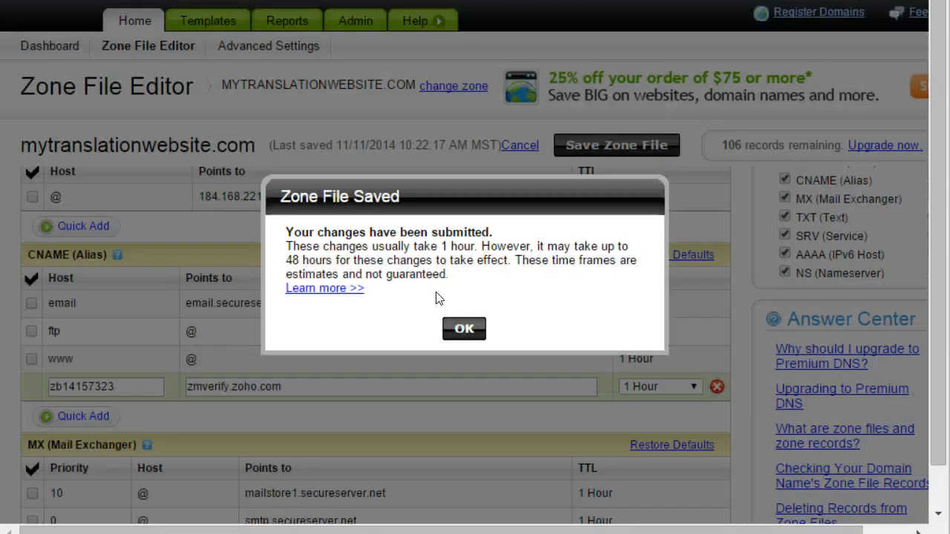
{"action": "left_click", "coordinate": [464, 328]}
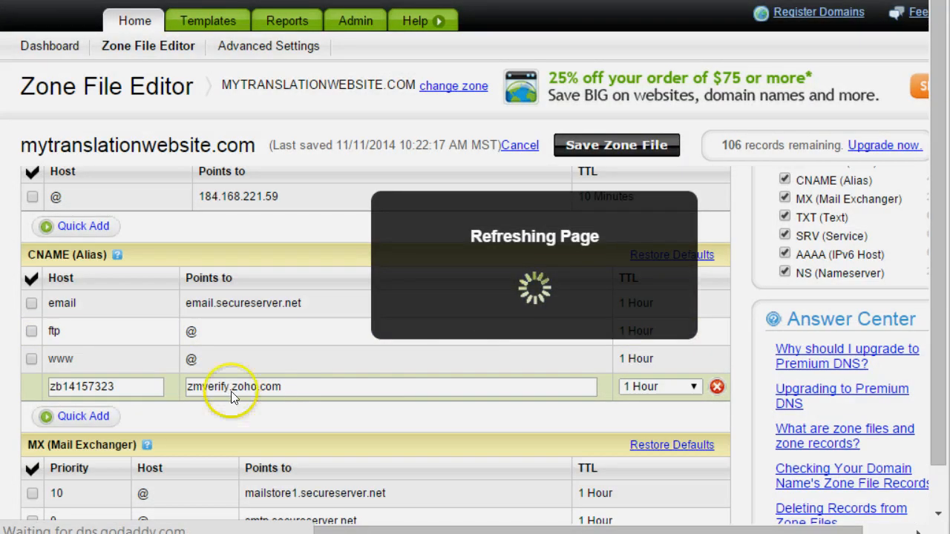
Step: Run Zoho's CNAME verification for mytranslationwebsite.com and proceed
{"action": "scroll", "coordinate": [303, 364], "scroll_direction": "down", "scroll_amount": 3}
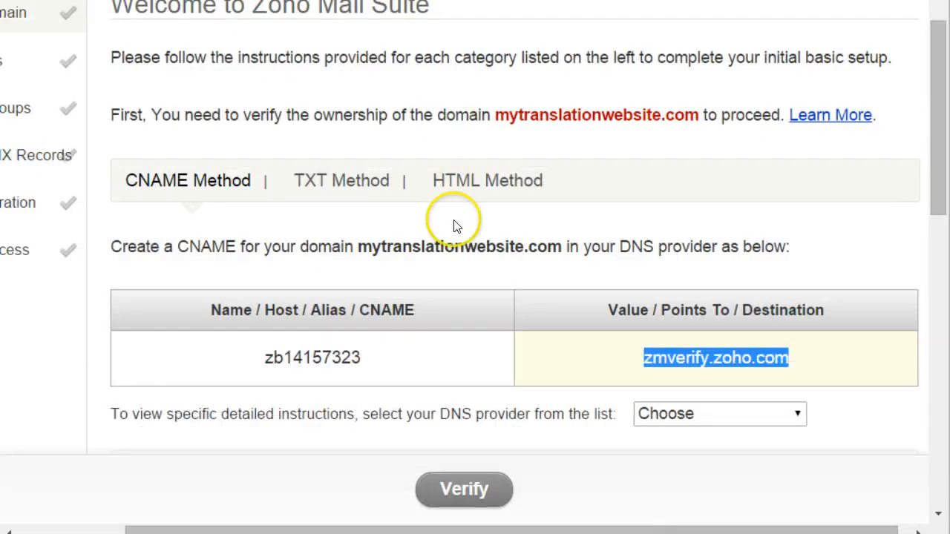
{"action": "left_click", "coordinate": [466, 492]}
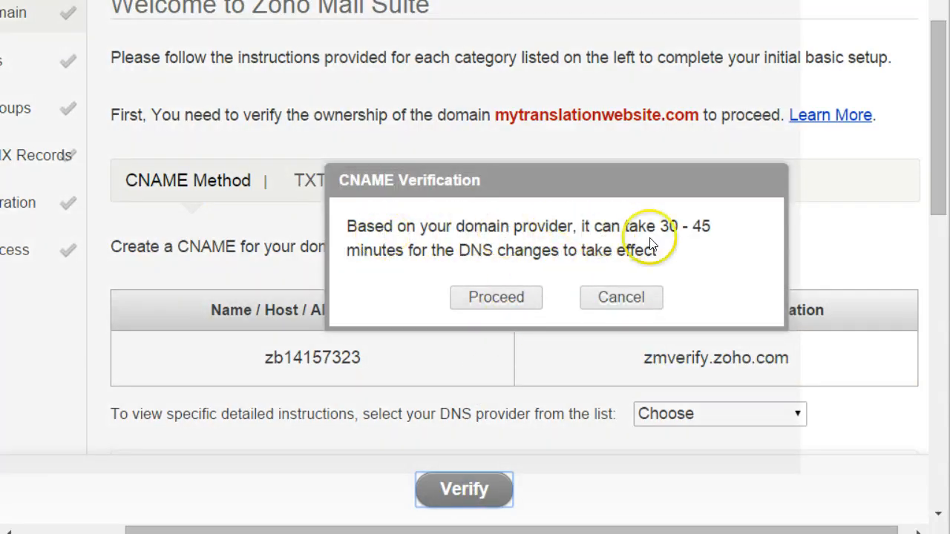
{"action": "left_click", "coordinate": [491, 299]}
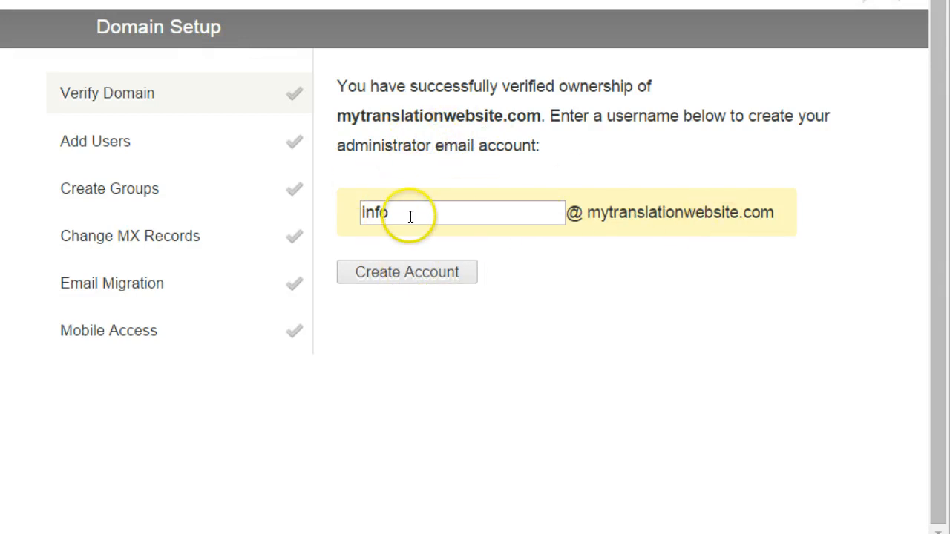
Step: Create the administrator email account on mytranslationwebsite.com
{"action": "left_click", "coordinate": [391, 271]}
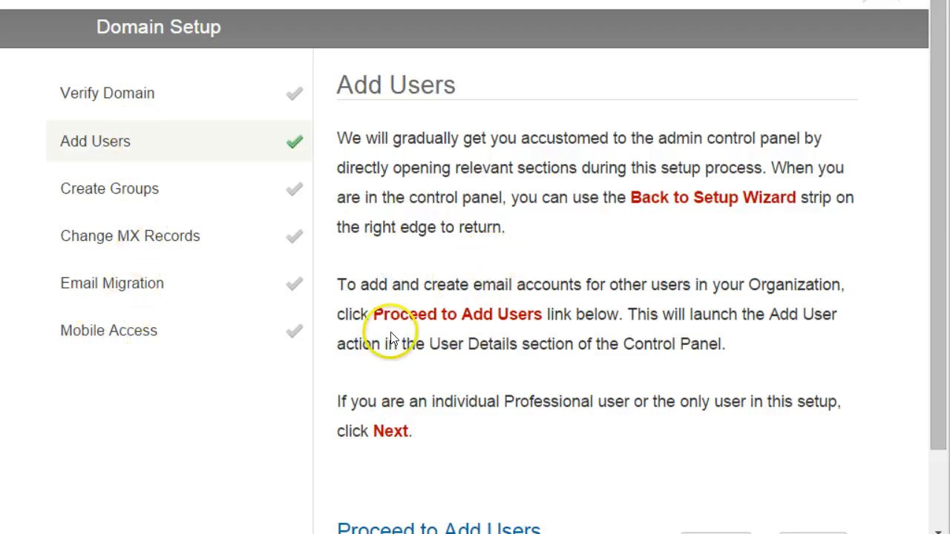
{"action": "scroll", "coordinate": [391, 339], "scroll_direction": "down", "scroll_amount": 2}
{"action": "scroll", "coordinate": [391, 338], "scroll_direction": "up", "scroll_amount": 2}
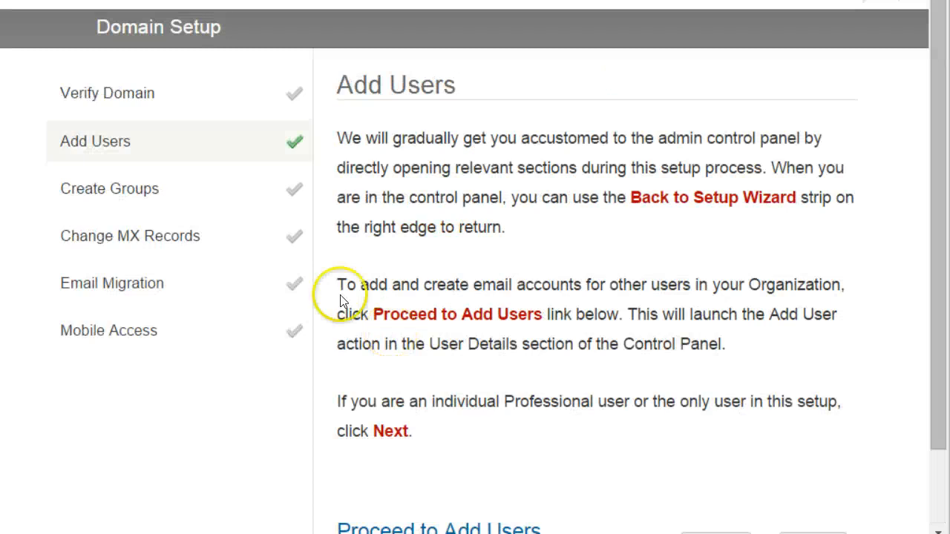
{"action": "left_click", "coordinate": [68, 236]}
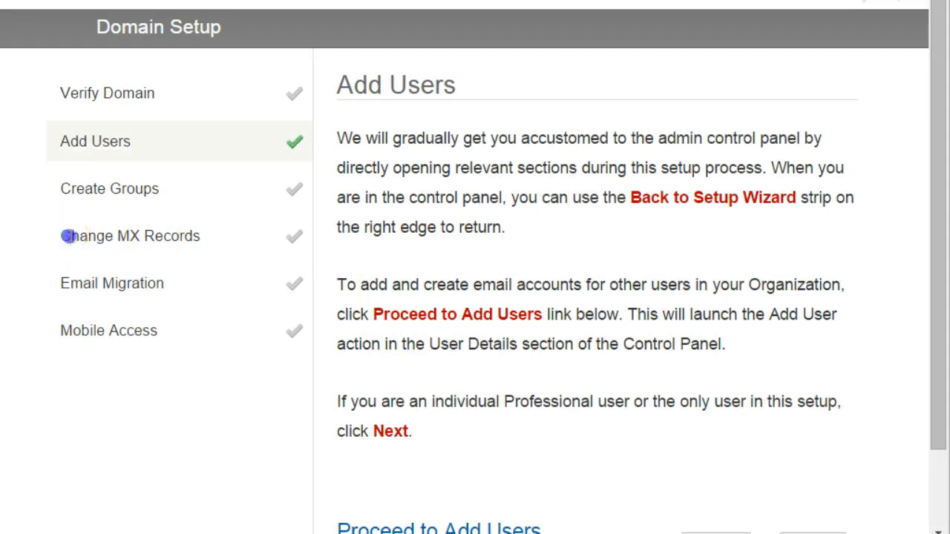
{"action": "left_click", "coordinate": [208, 258]}
{"action": "left_click_drag", "start_coordinate": [113, 235], "coordinate": [203, 236]}
{"action": "left_click", "coordinate": [182, 280]}
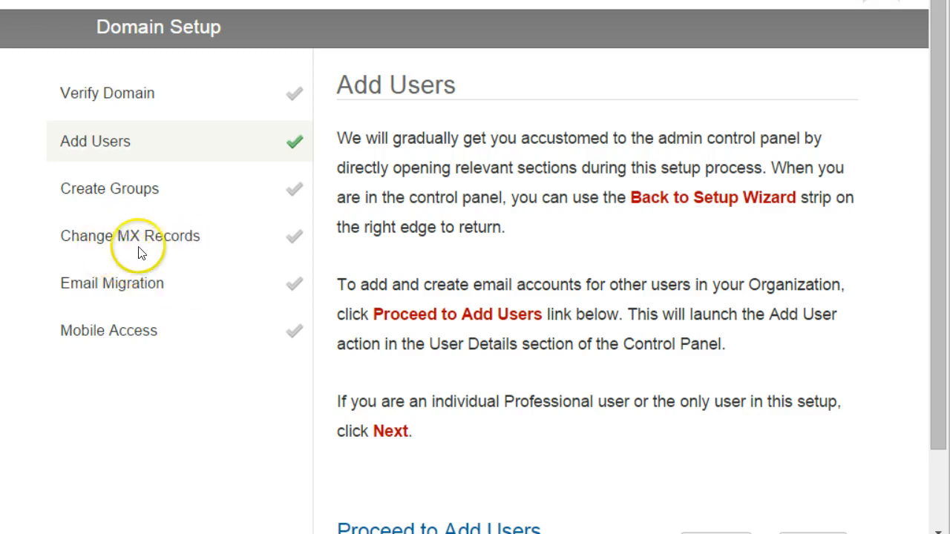
Step: Skip Add Users and Create Groups to show MX records mx.zohomail.com (10) and mx2.zohomail.com (20)
{"action": "scroll", "coordinate": [481, 269], "scroll_direction": "down", "scroll_amount": 2}
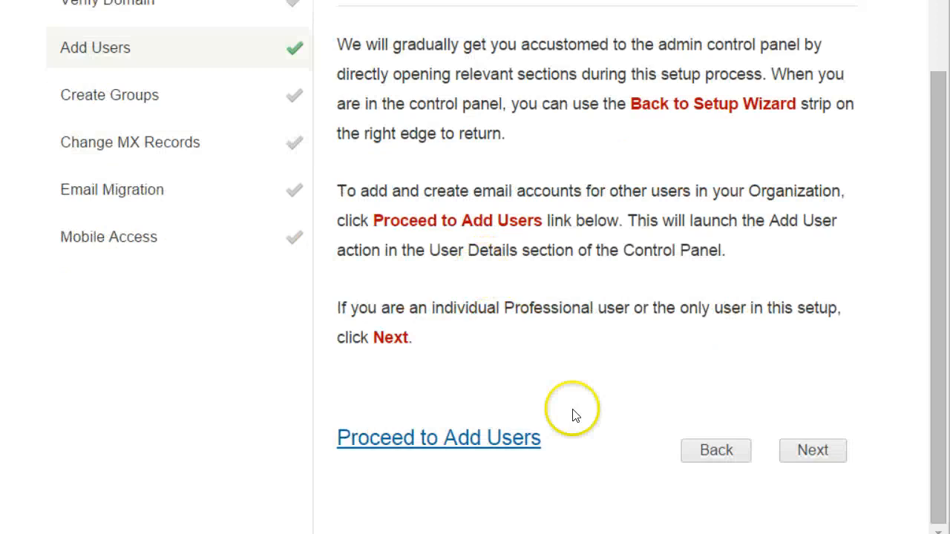
{"action": "left_click", "coordinate": [797, 453]}
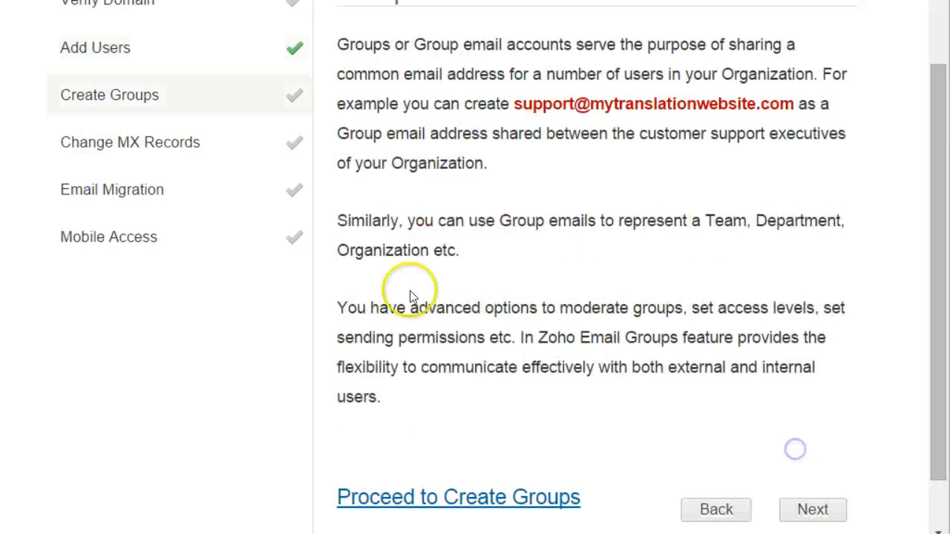
{"action": "left_click", "coordinate": [802, 509]}
{"action": "scroll", "coordinate": [438, 349], "scroll_direction": "down", "scroll_amount": 3}
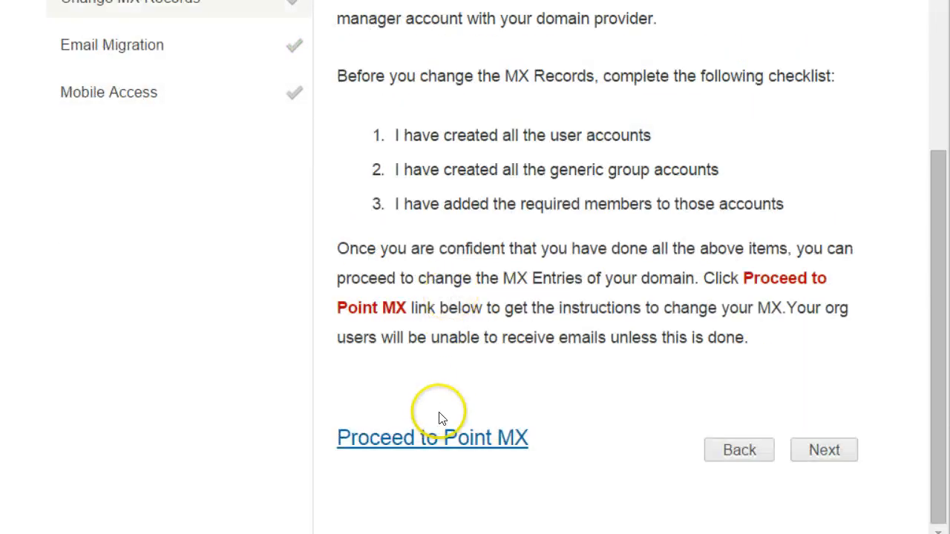
{"action": "left_click", "coordinate": [433, 439]}
{"action": "scroll", "coordinate": [403, 303], "scroll_direction": "up", "scroll_amount": 2}
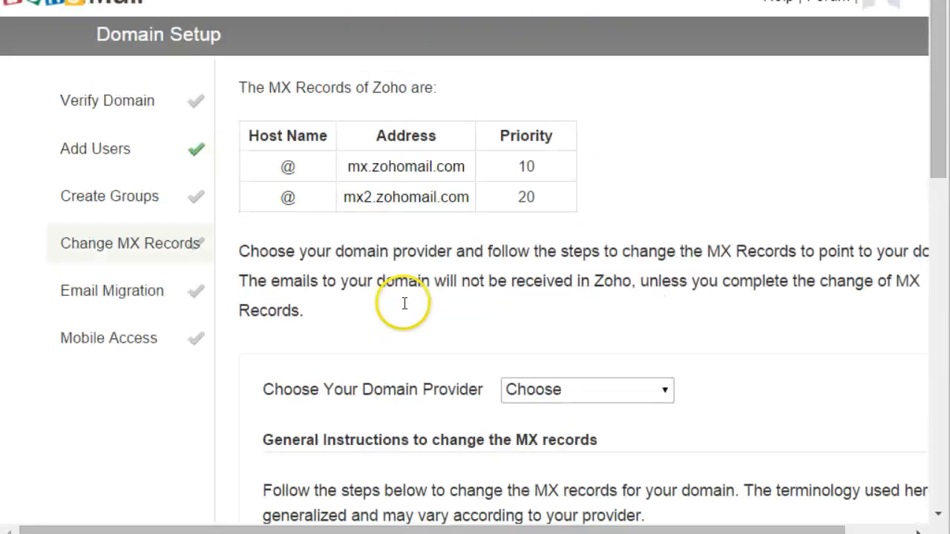
Step: Copy mx.zohomail.com from Zoho's MX records table and switch back to GoDaddy's Zone File Editor
{"action": "left_click", "coordinate": [256, 136]}
{"action": "left_click", "coordinate": [303, 135]}
{"action": "left_click_drag", "start_coordinate": [546, 205], "coordinate": [547, 203]}
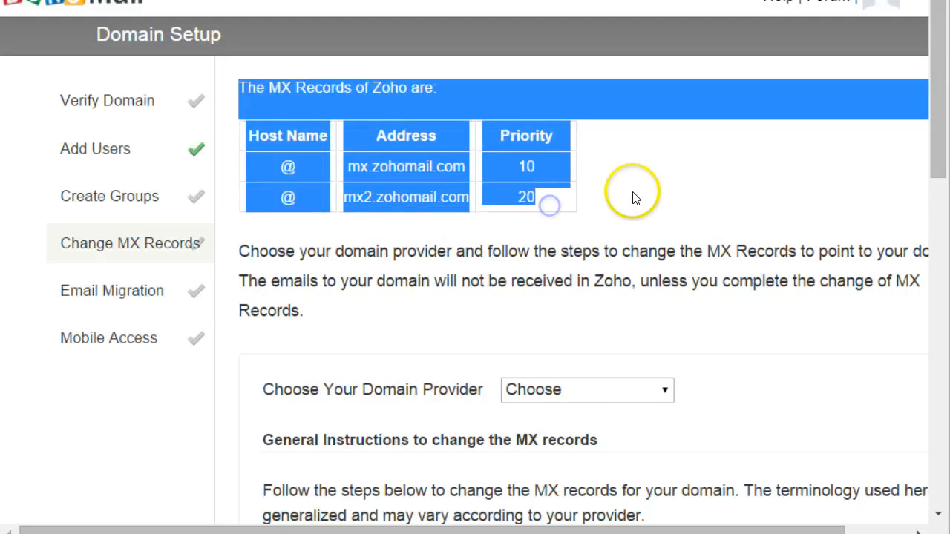
{"action": "left_click", "coordinate": [631, 194]}
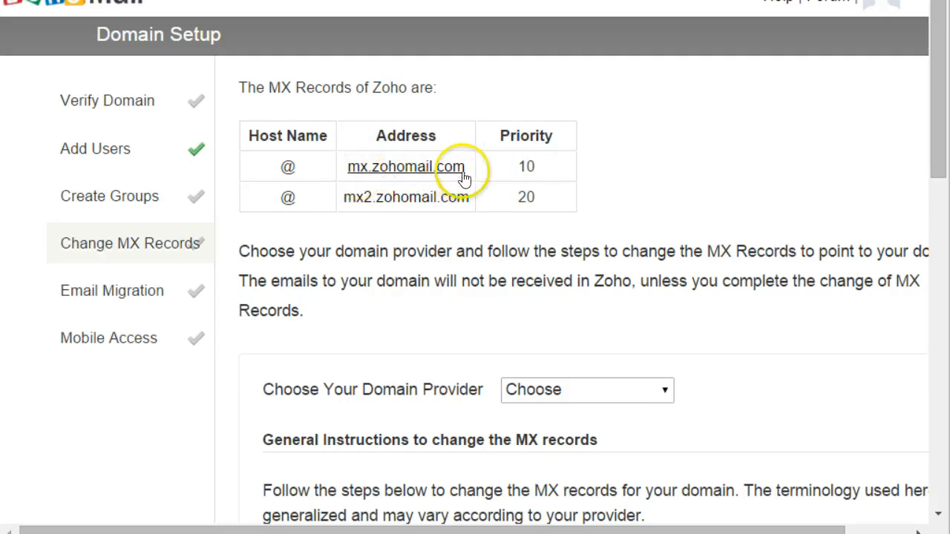
{"action": "left_click_drag", "start_coordinate": [466, 169], "coordinate": [349, 169]}
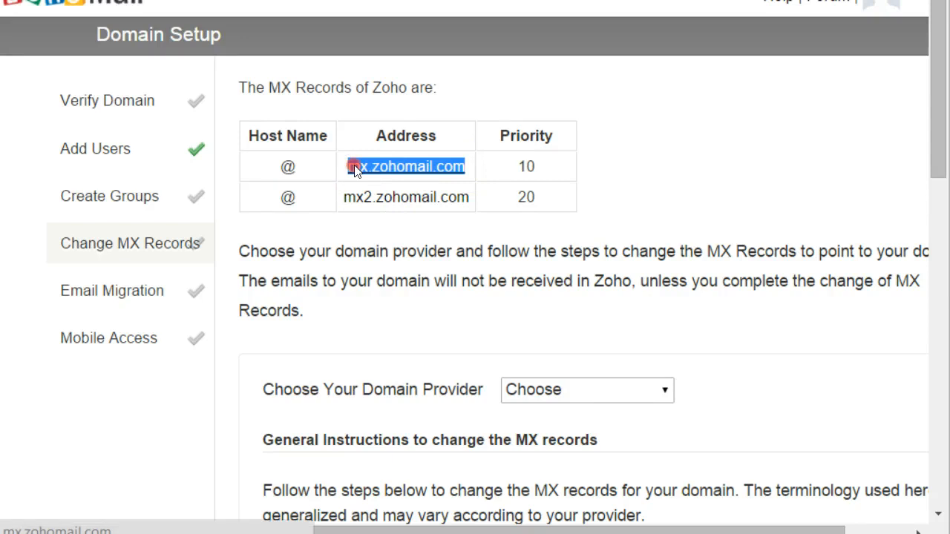
{"action": "right_click", "coordinate": [352, 166]}
{"action": "left_click", "coordinate": [405, 305]}
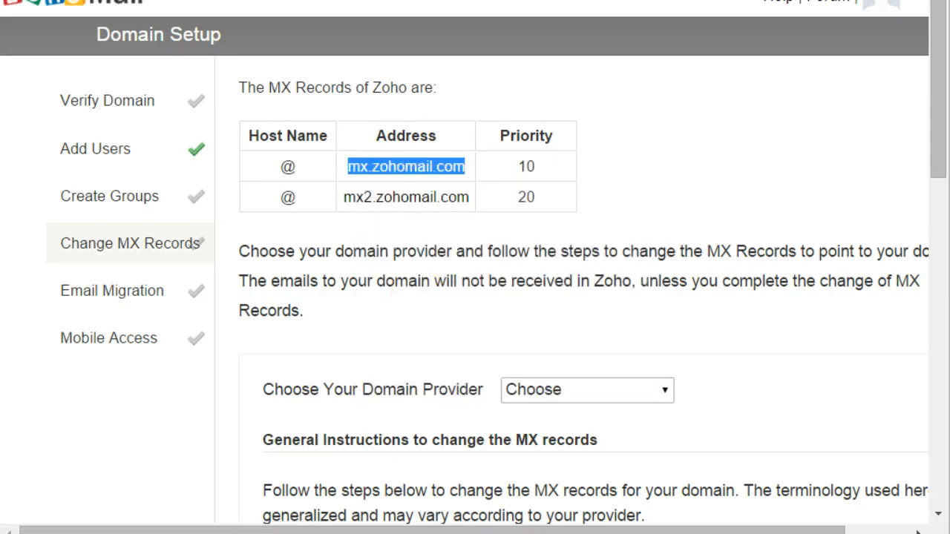
{"action": "key", "text": "alt+Tab"}
{"action": "scroll", "coordinate": [297, 187], "scroll_direction": "down", "scroll_amount": 3}
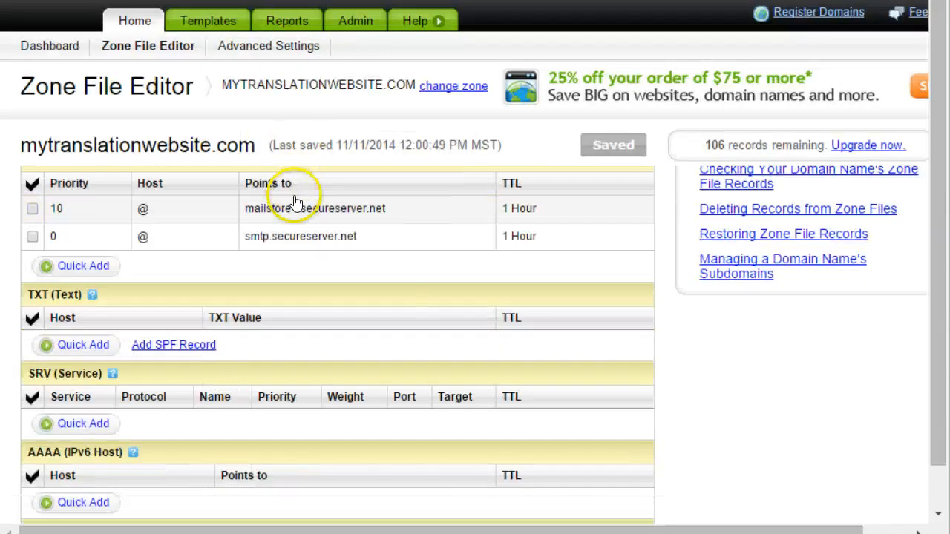
Step: Clear the first MX record's old mailstore1.secureserver.net target
{"action": "scroll", "coordinate": [294, 201], "scroll_direction": "down", "scroll_amount": 3}
{"action": "scroll", "coordinate": [294, 202], "scroll_direction": "up", "scroll_amount": 3}
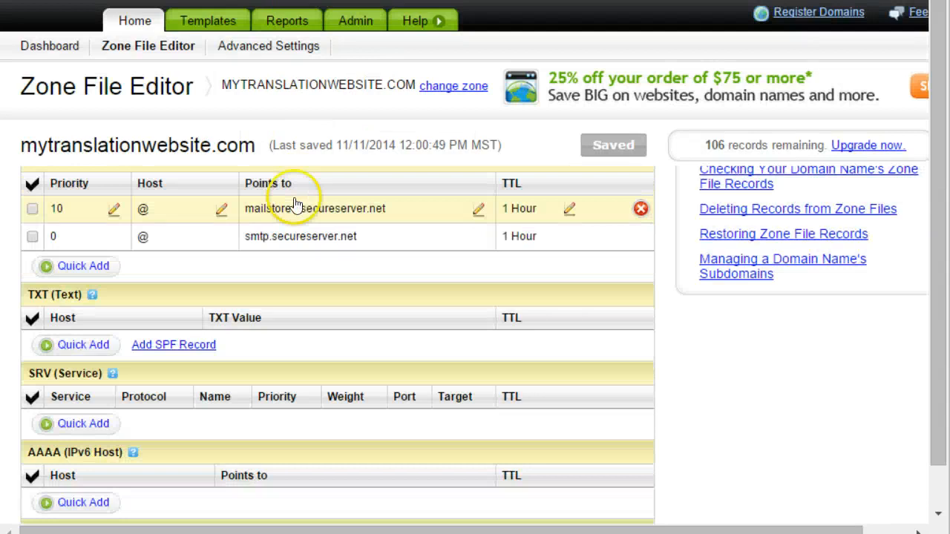
{"action": "scroll", "coordinate": [294, 205], "scroll_direction": "up", "scroll_amount": 3}
{"action": "left_click", "coordinate": [147, 346]}
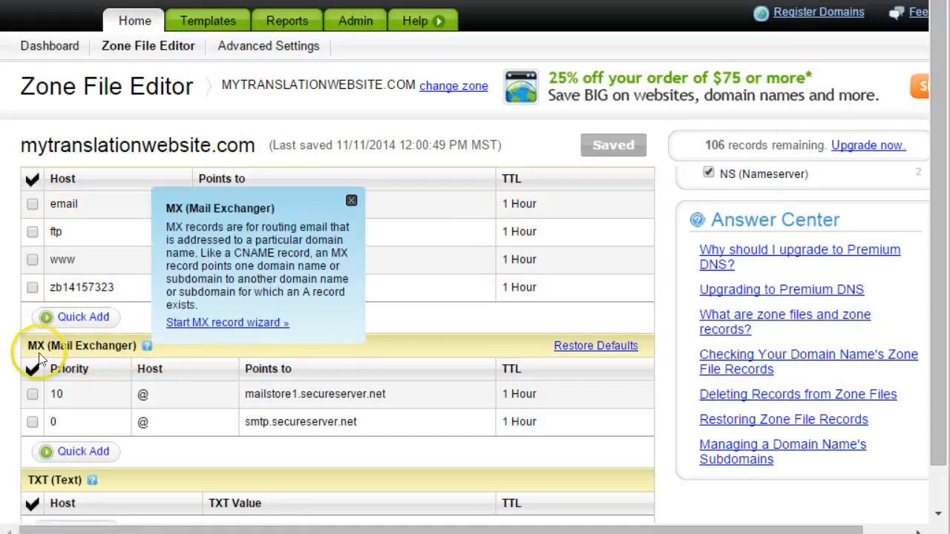
{"action": "left_click", "coordinate": [92, 360]}
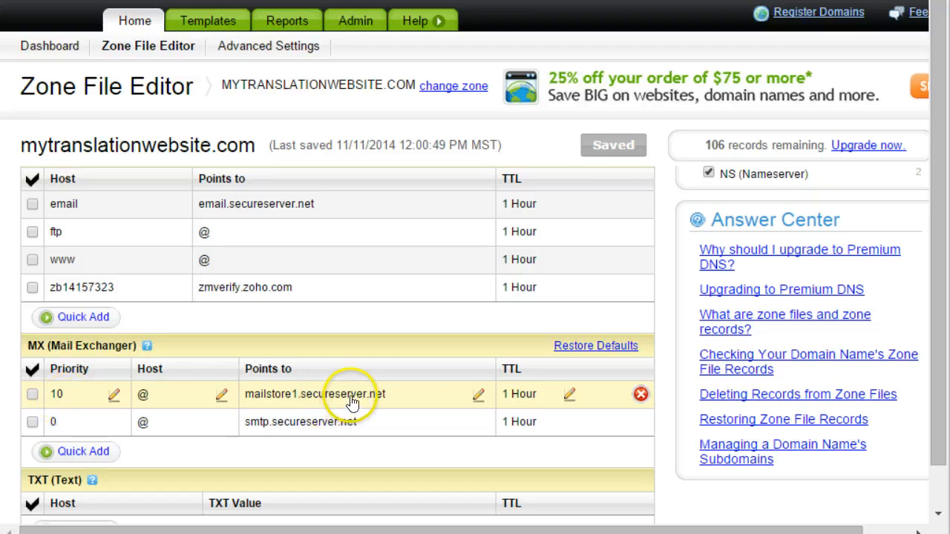
{"action": "left_click", "coordinate": [375, 394]}
{"action": "left_click_drag", "start_coordinate": [418, 395], "coordinate": [220, 396]}
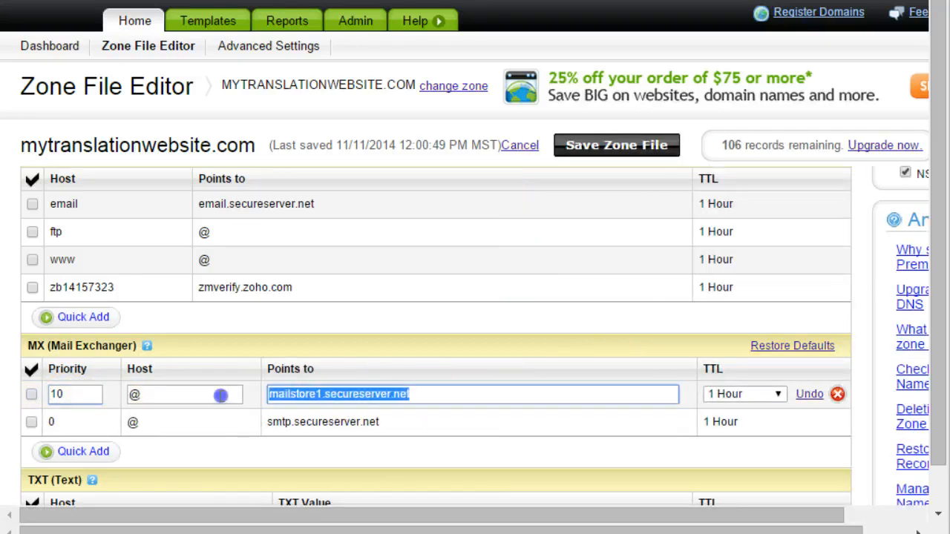
{"action": "key", "text": "BackSpace"}
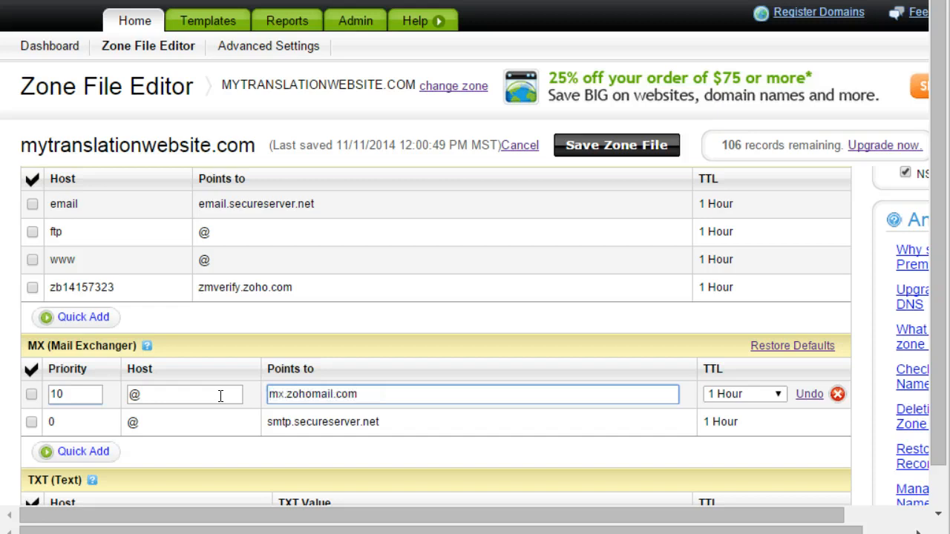
Step: Replace the second record's smtp.secureserver.net target with the copied Zoho address and save the zone file
{"action": "left_click", "coordinate": [73, 427]}
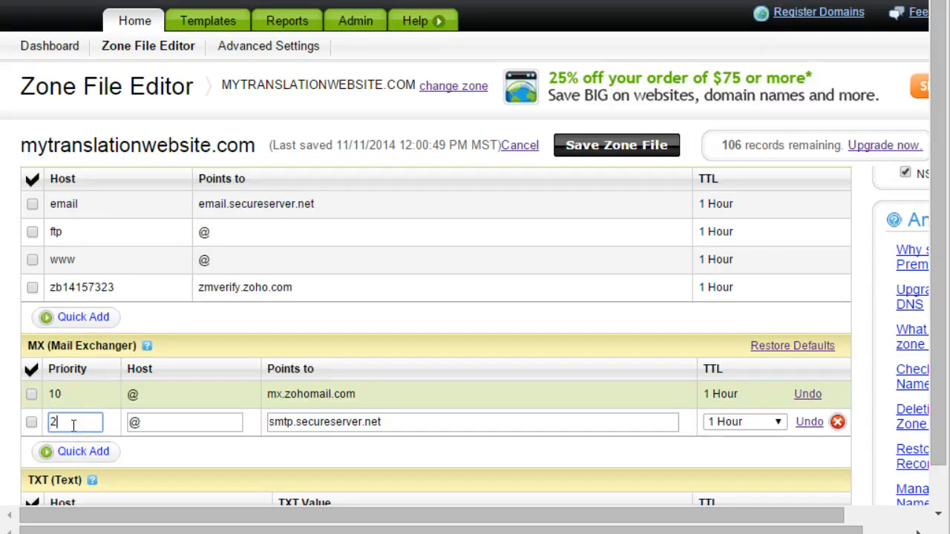
{"action": "left_click_drag", "start_coordinate": [386, 421], "coordinate": [208, 425]}
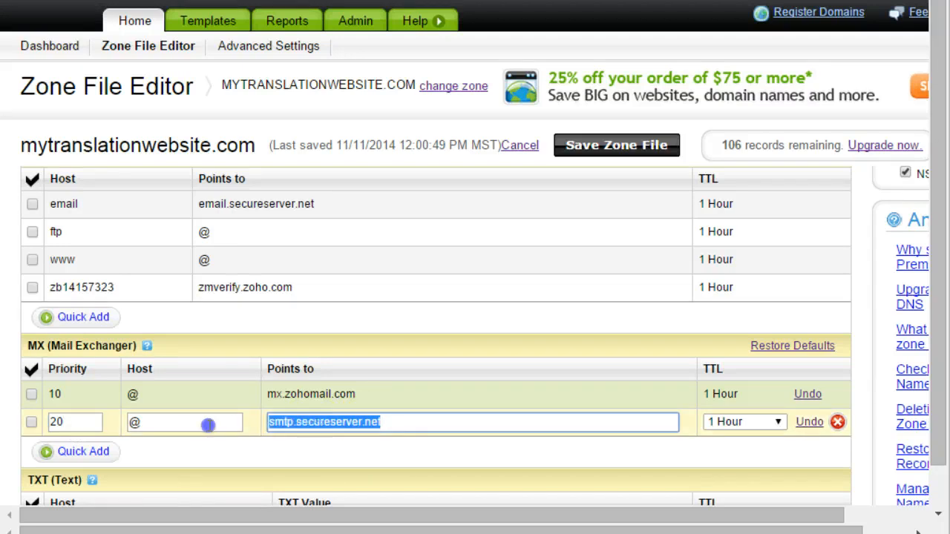
{"action": "key", "text": "ctrl+v"}
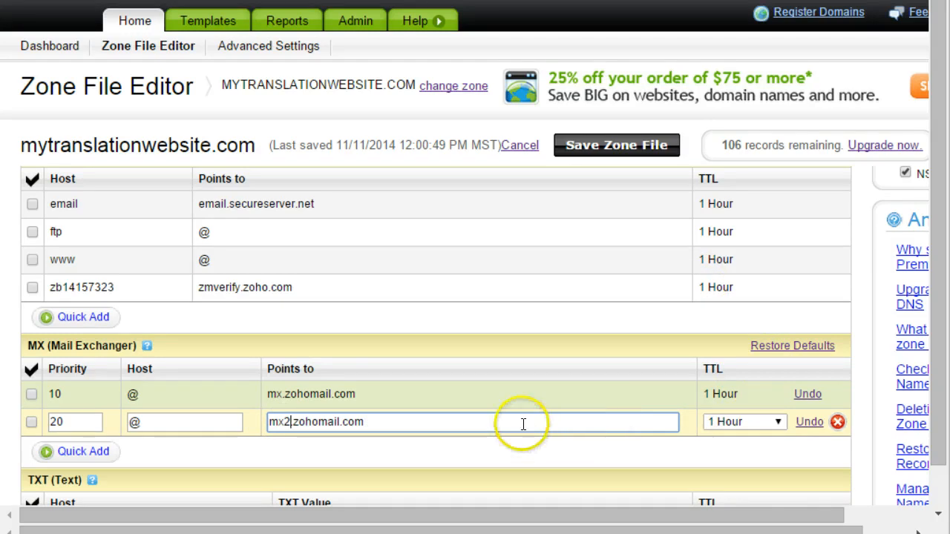
{"action": "left_click", "coordinate": [483, 367]}
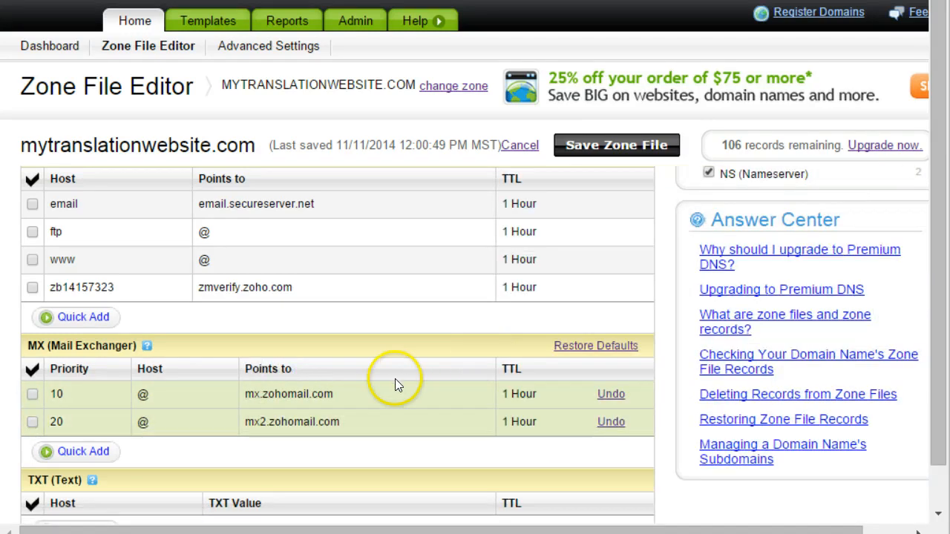
{"action": "left_click", "coordinate": [602, 145]}
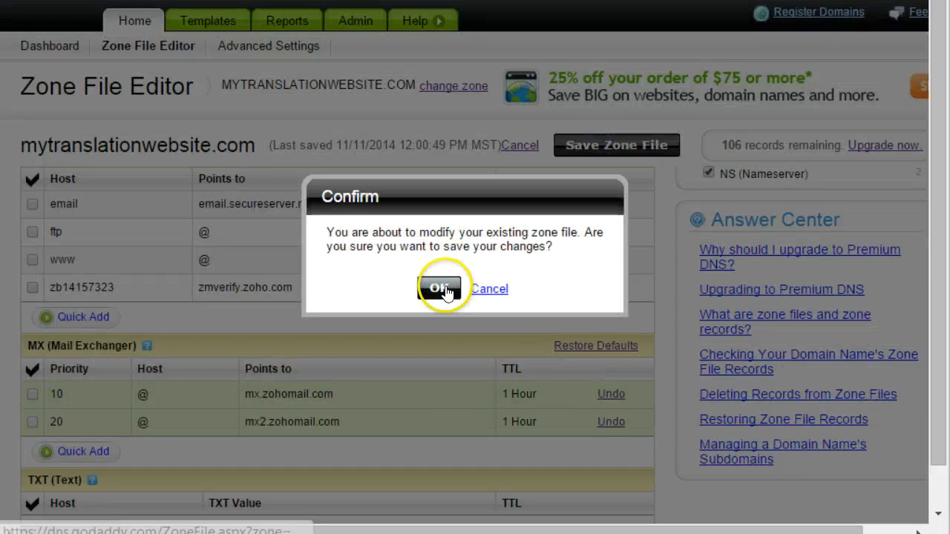
Step: Confirm the zone file save, dismiss the saved notice, and review the MX records explanation
{"action": "left_click", "coordinate": [438, 287]}
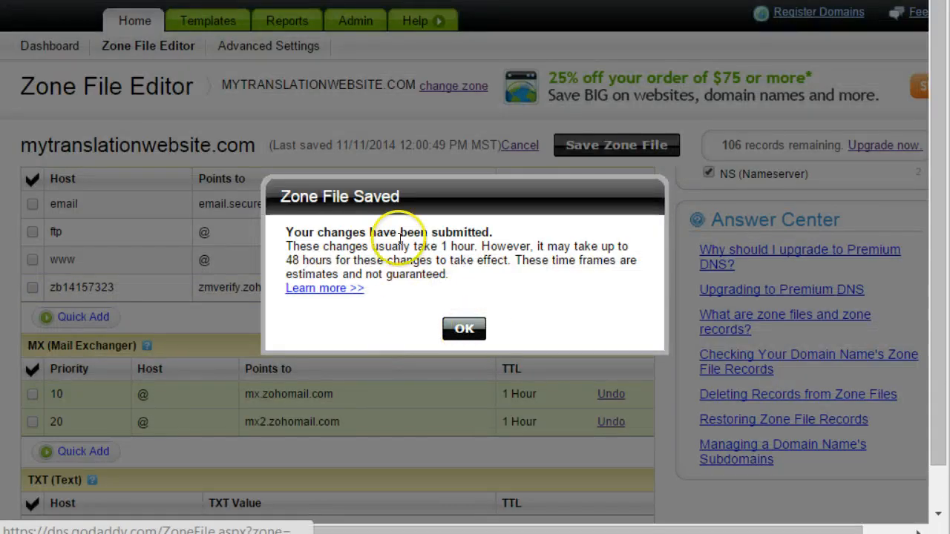
{"action": "left_click", "coordinate": [464, 328]}
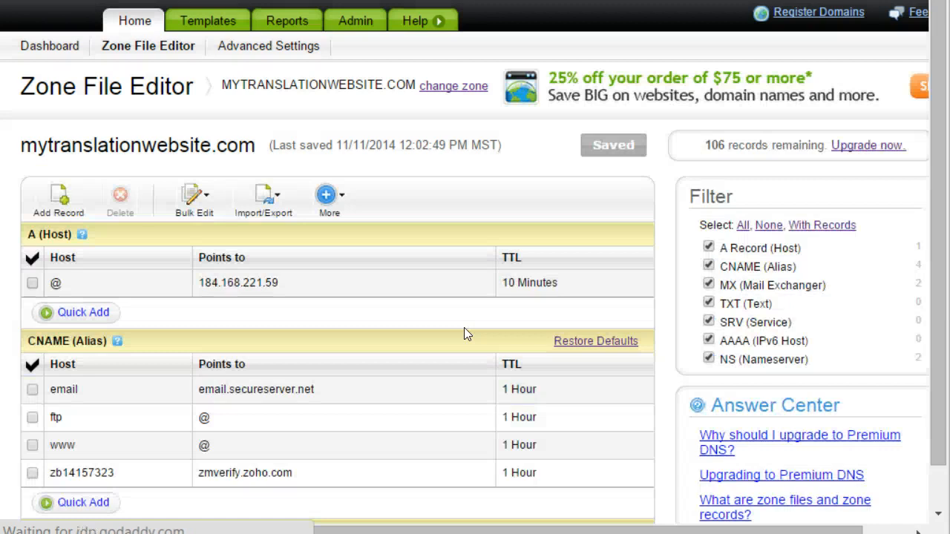
{"action": "scroll", "coordinate": [435, 354], "scroll_direction": "down", "scroll_amount": 4}
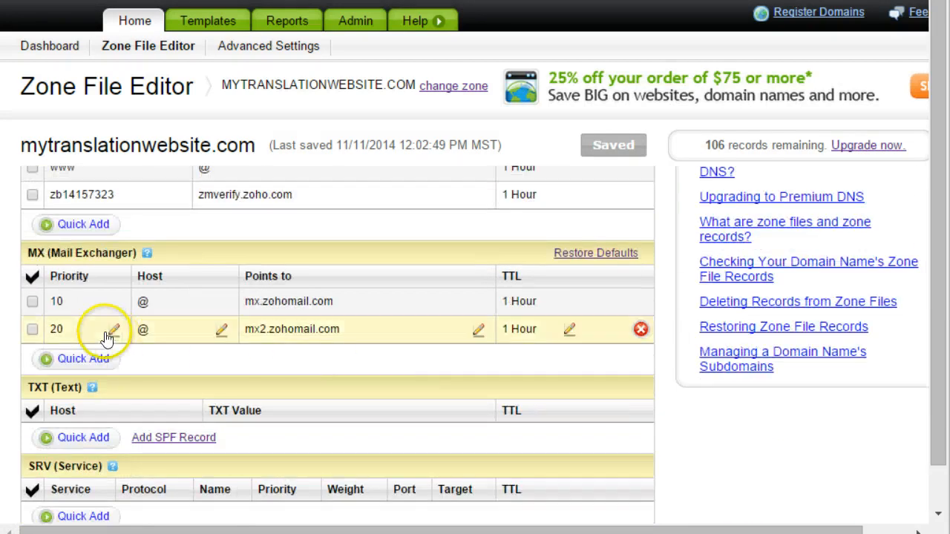
{"action": "scroll", "coordinate": [149, 286], "scroll_direction": "up", "scroll_amount": 1}
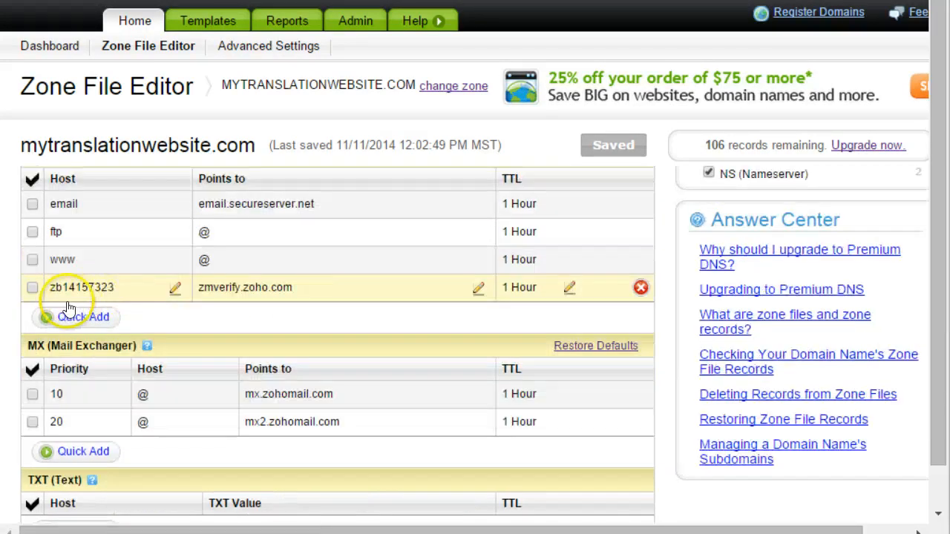
{"action": "scroll", "coordinate": [195, 250], "scroll_direction": "up", "scroll_amount": 2}
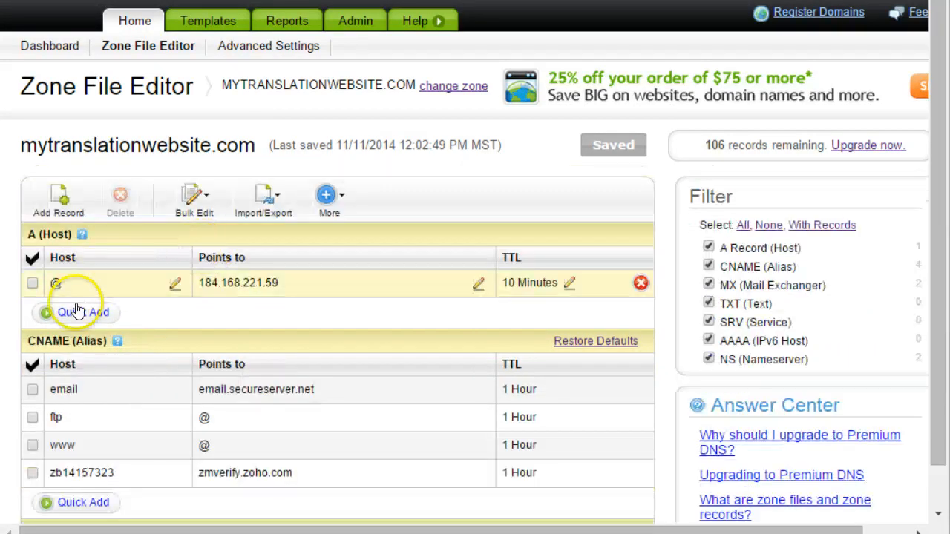
{"action": "scroll", "coordinate": [138, 356], "scroll_direction": "down", "scroll_amount": 3}
{"action": "mouse_move", "coordinate": [138, 355]}
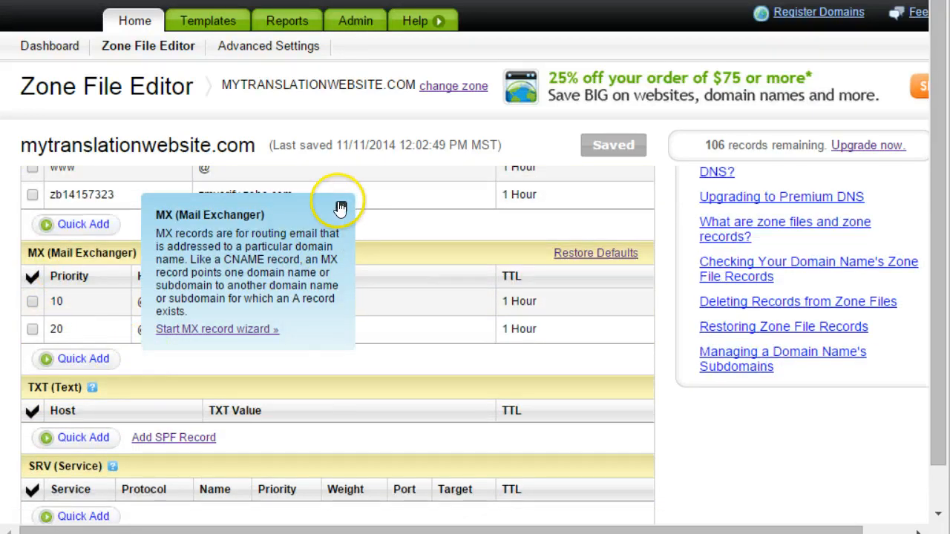
{"action": "left_click", "coordinate": [341, 206]}
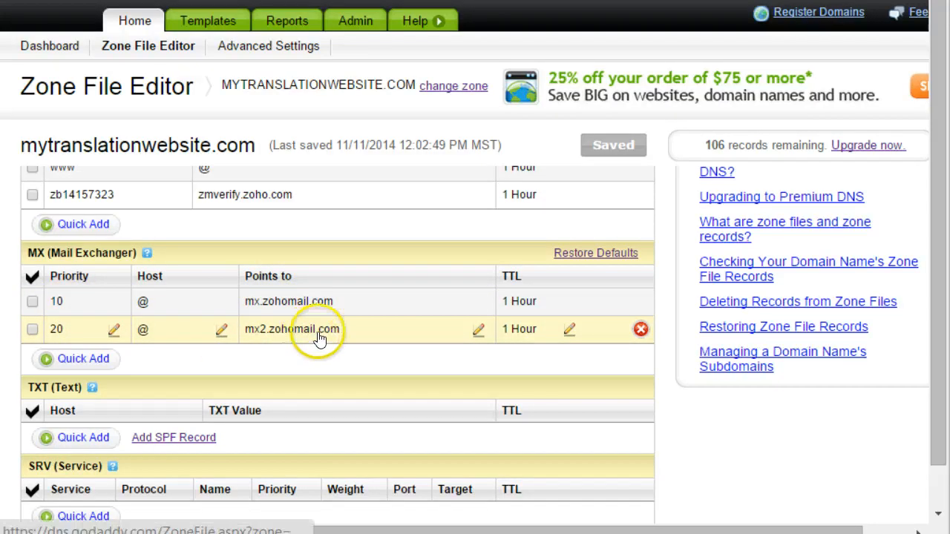
{"action": "left_click", "coordinate": [146, 253]}
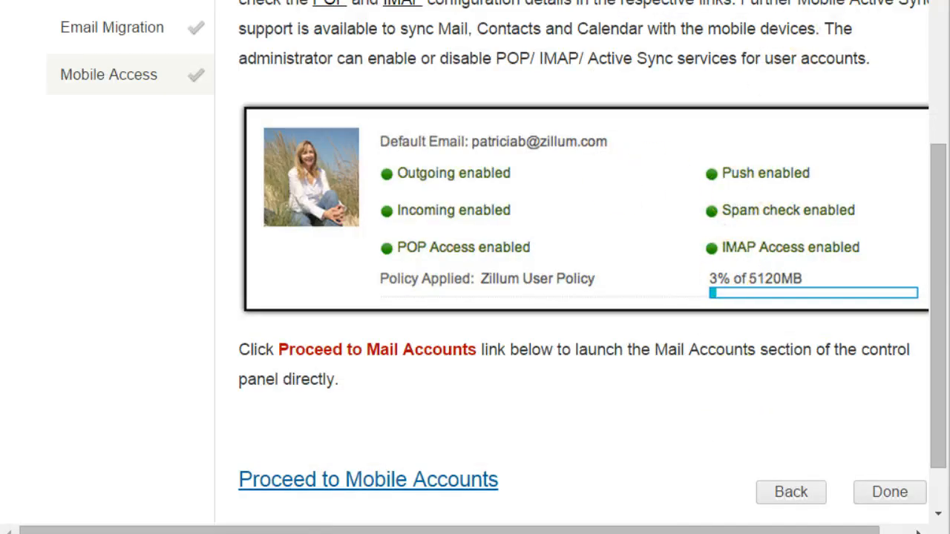
Step: From the Mobile Access setup step, proceed to the info mailbox's Mail Accounts settings
{"action": "left_click_drag", "start_coordinate": [939, 245], "coordinate": [943, 172]}
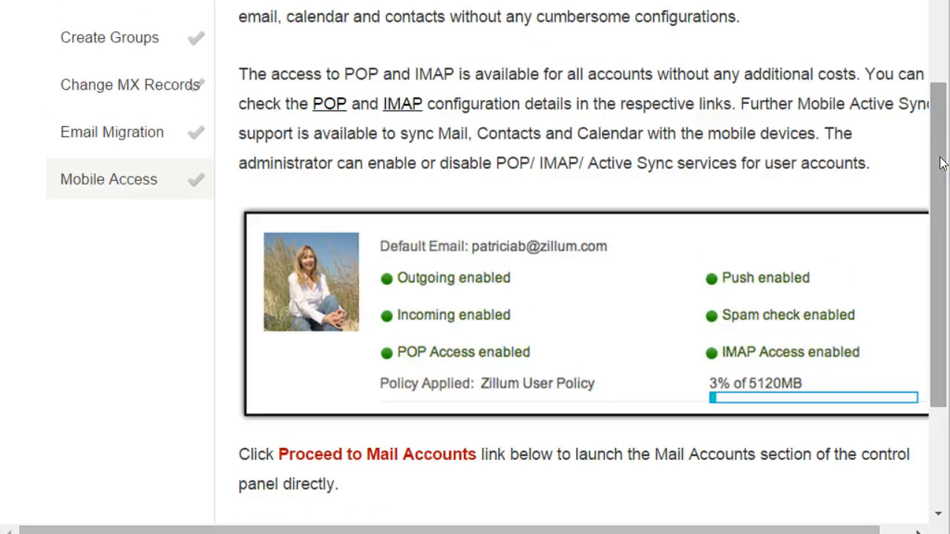
{"action": "scroll", "coordinate": [579, 321], "scroll_direction": "up", "scroll_amount": 1}
{"action": "scroll", "coordinate": [579, 322], "scroll_direction": "down", "scroll_amount": 5}
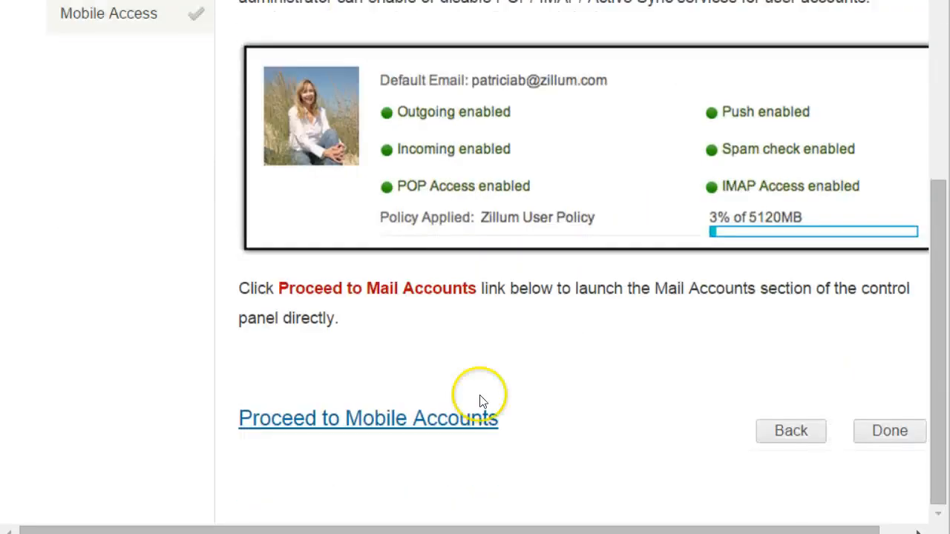
{"action": "left_click", "coordinate": [417, 425]}
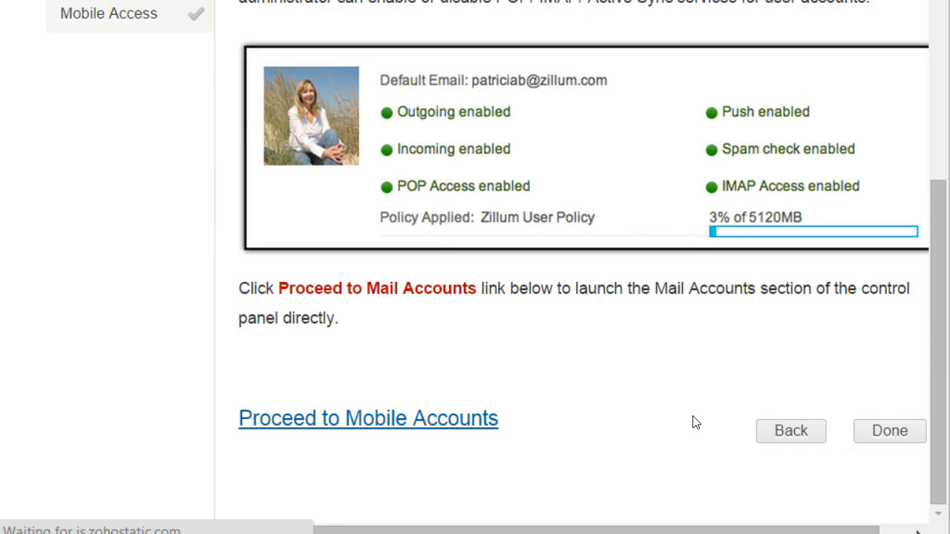
{"action": "left_click", "coordinate": [581, 393]}
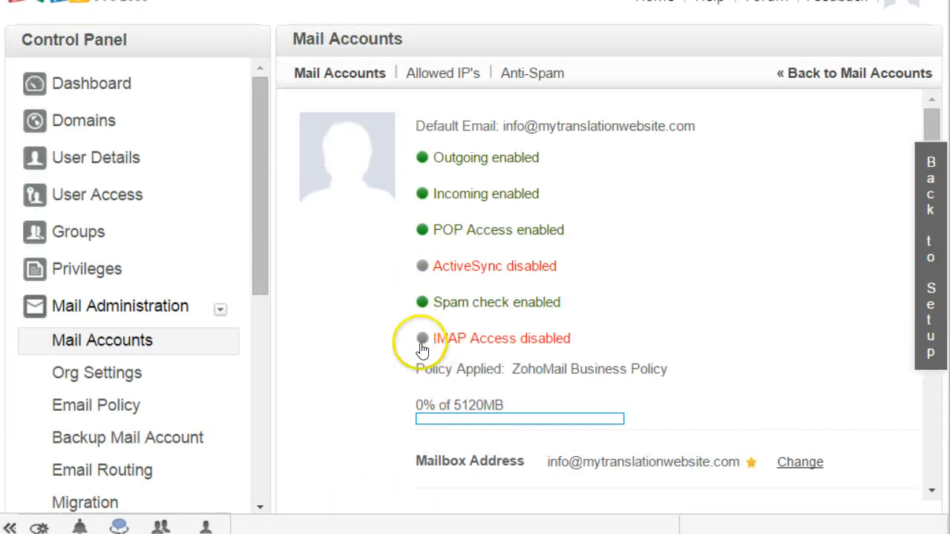
{"action": "left_click", "coordinate": [536, 343]}
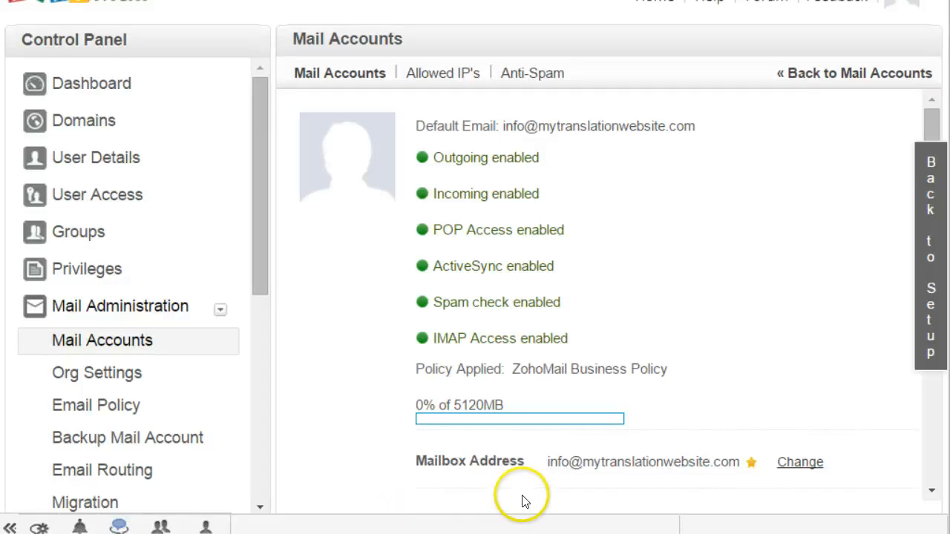
{"action": "scroll", "coordinate": [664, 446], "scroll_direction": "down", "scroll_amount": 5}
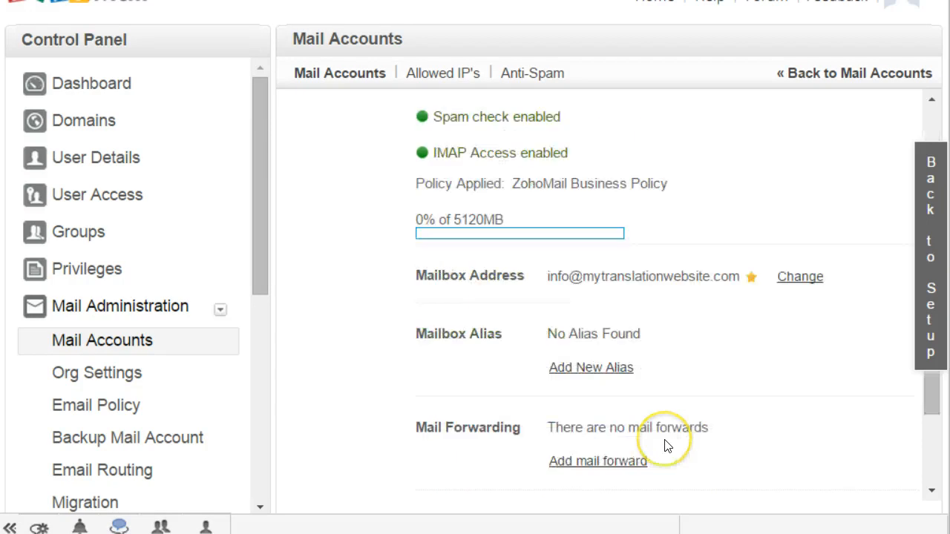
{"action": "scroll", "coordinate": [663, 445], "scroll_direction": "up", "scroll_amount": 5}
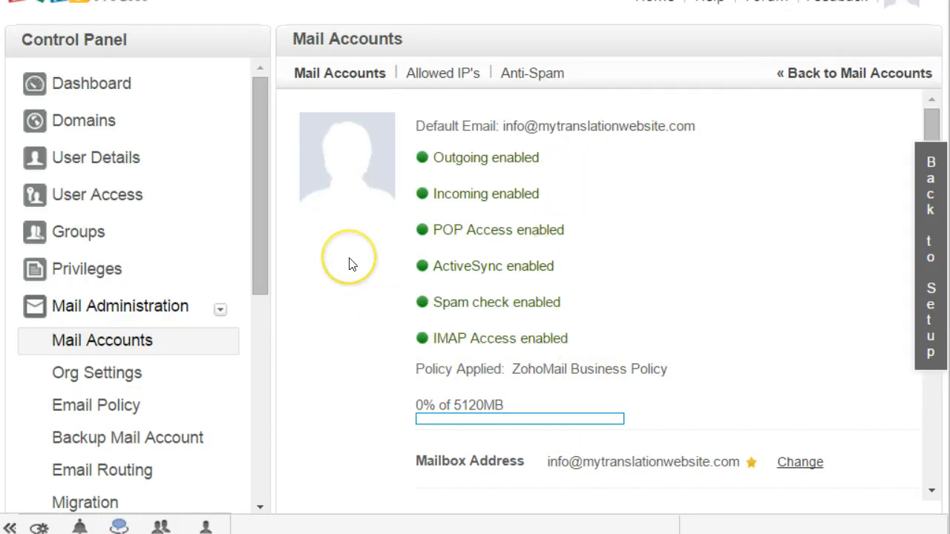
{"action": "scroll", "coordinate": [353, 265], "scroll_direction": "down", "scroll_amount": 3}
{"action": "scroll", "coordinate": [353, 265], "scroll_direction": "up", "scroll_amount": 3}
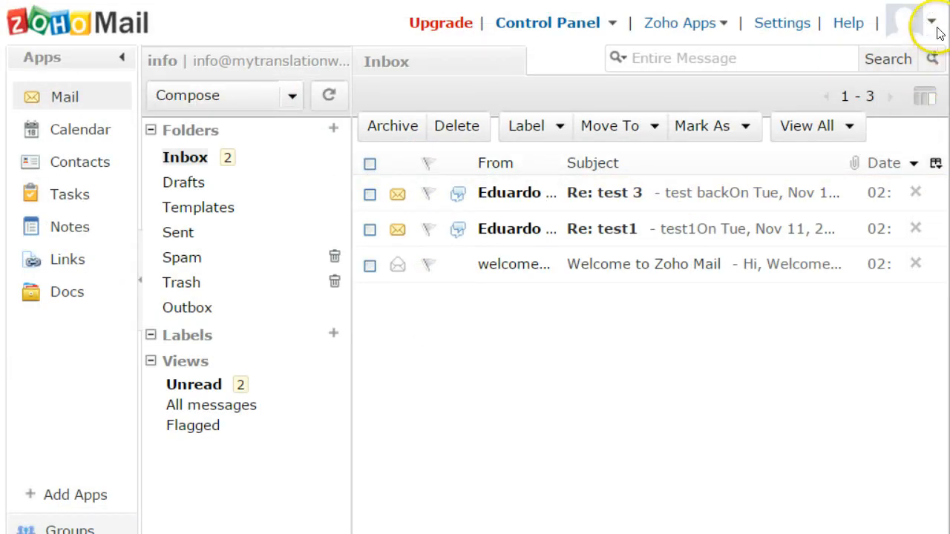
Step: Sign out of Zoho Mail, then sign back in using the saved account email and password
{"action": "left_click", "coordinate": [932, 21]}
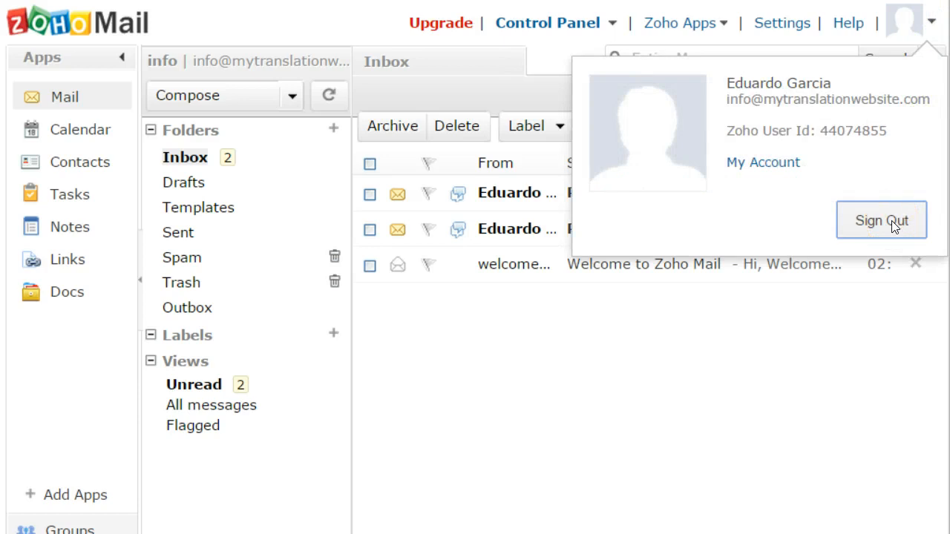
{"action": "left_click", "coordinate": [891, 221]}
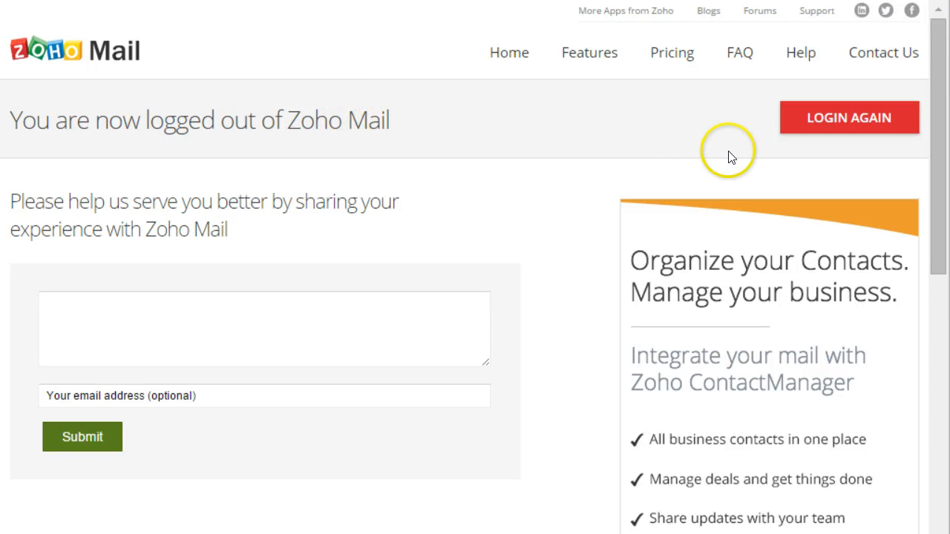
{"action": "left_click", "coordinate": [837, 110]}
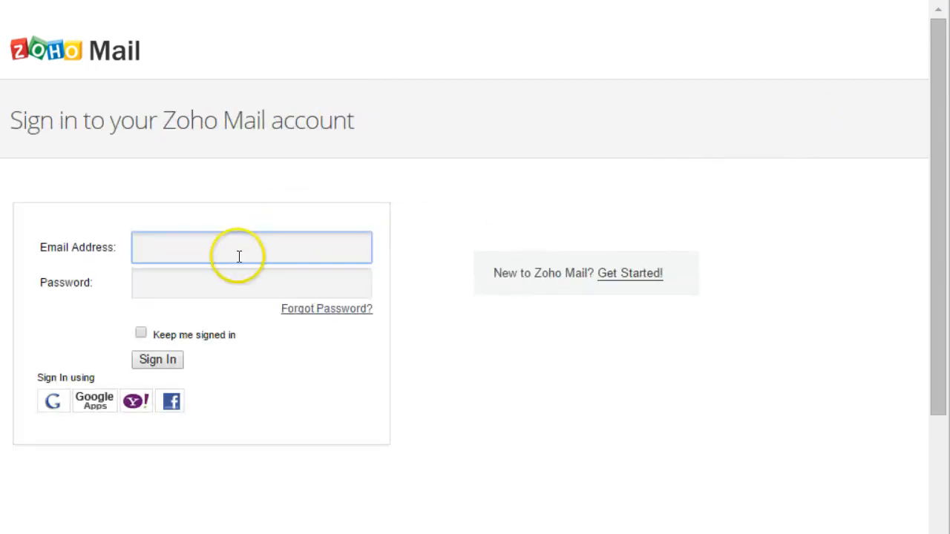
{"action": "left_click", "coordinate": [238, 256]}
{"action": "left_click", "coordinate": [247, 275]}
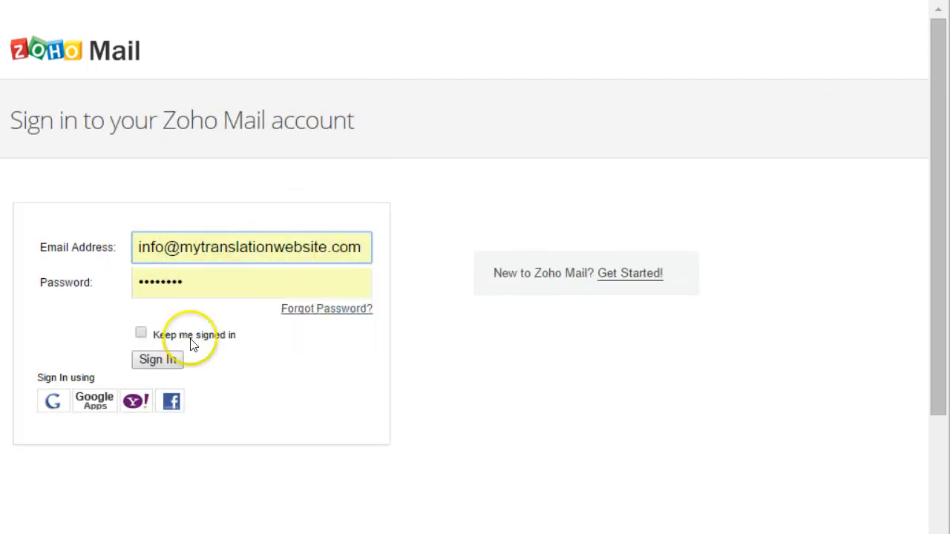
{"action": "left_click", "coordinate": [167, 361]}
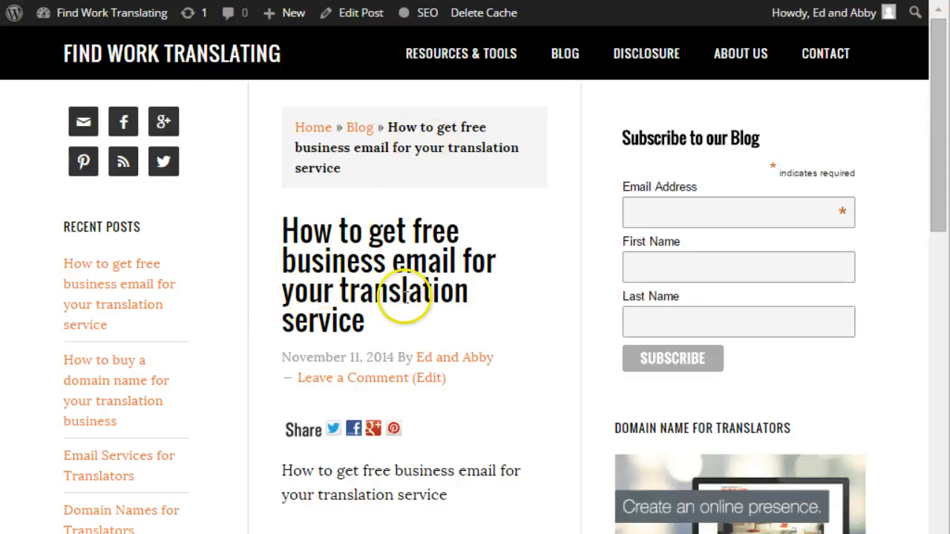
{"action": "scroll", "coordinate": [509, 270], "scroll_direction": "down", "scroll_amount": 3}
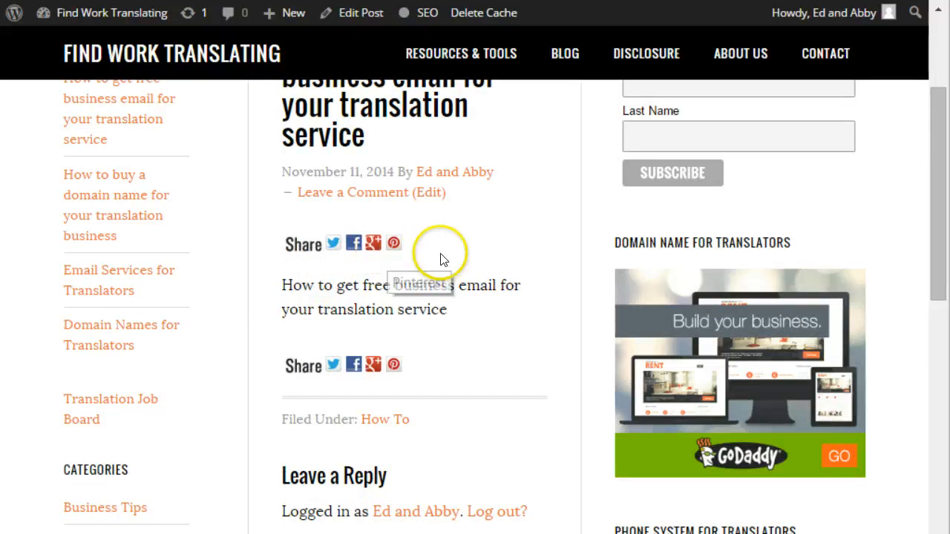
{"action": "scroll", "coordinate": [447, 318], "scroll_direction": "down", "scroll_amount": 2}
{"action": "scroll", "coordinate": [445, 318], "scroll_direction": "up", "scroll_amount": 5}
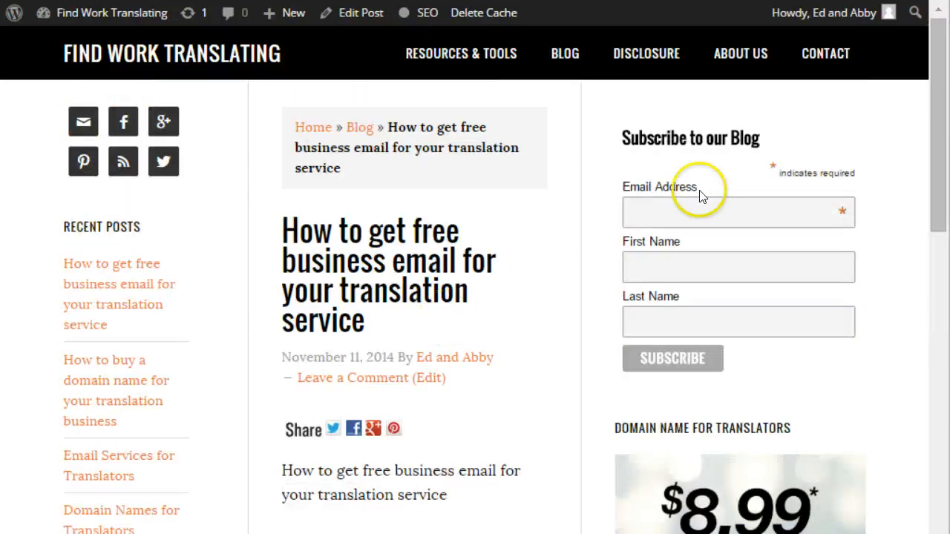